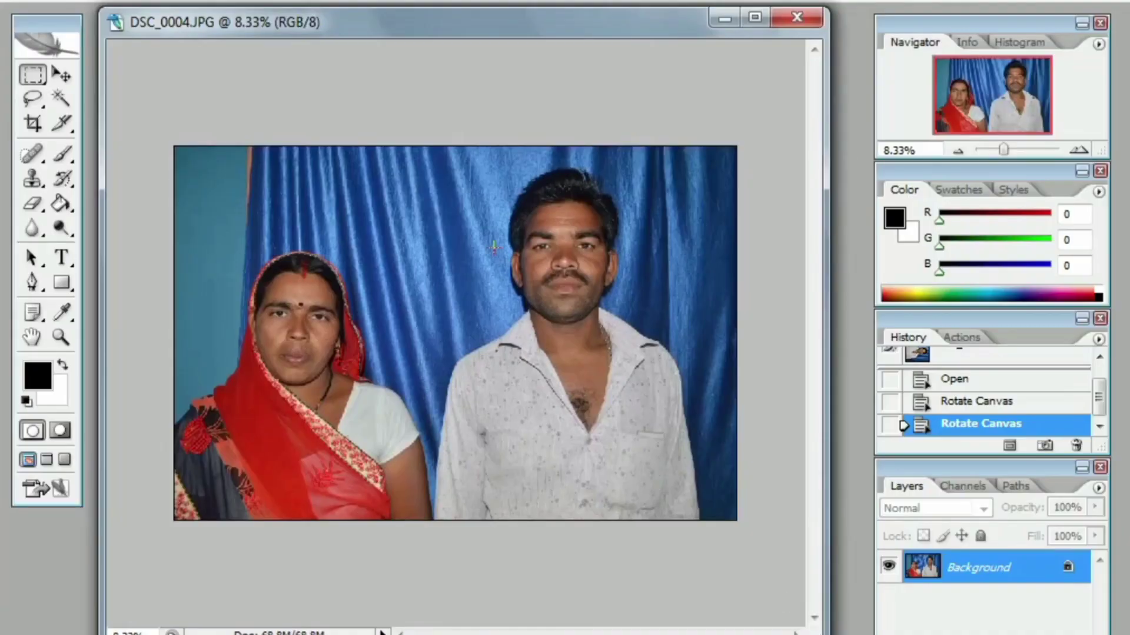
Step: Rotate the DSC_0004 couple photo so the two people stand upright
drag(372, 210, 449, 185)
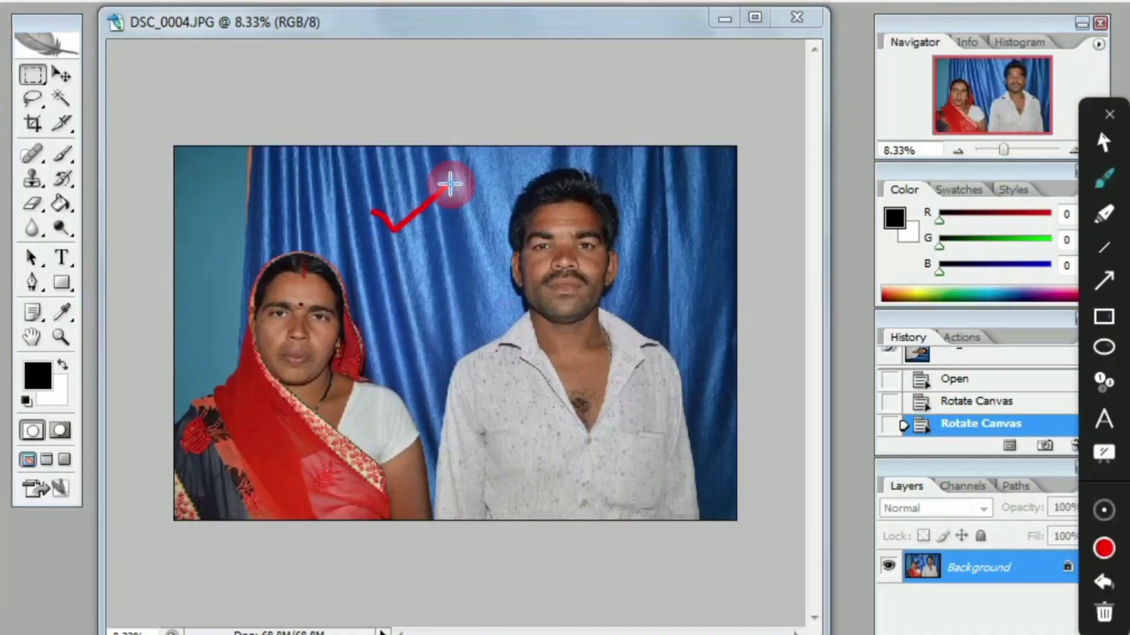
drag(629, 173, 724, 172)
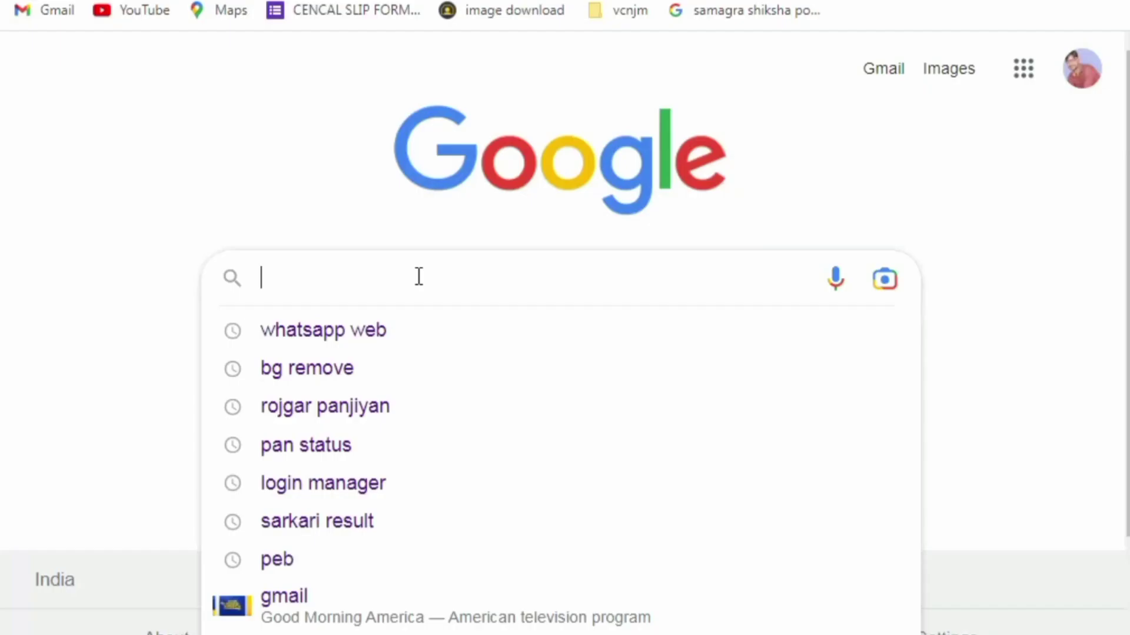
Step: Search Google for 'remove bg' and go to the remove.bg site
text(rem)
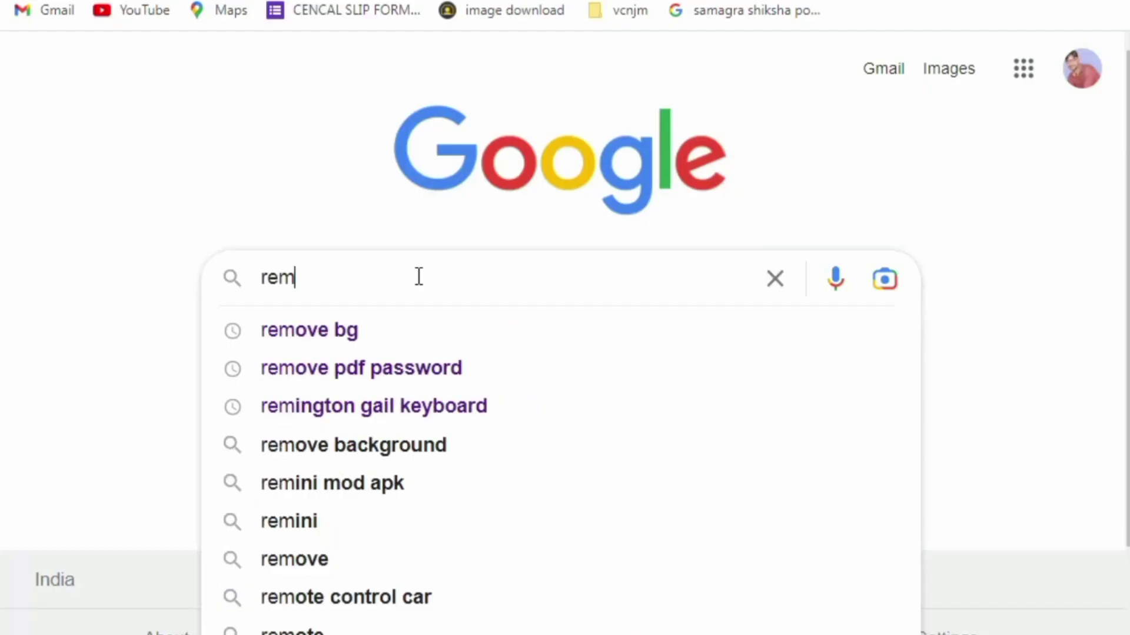
click(330, 334)
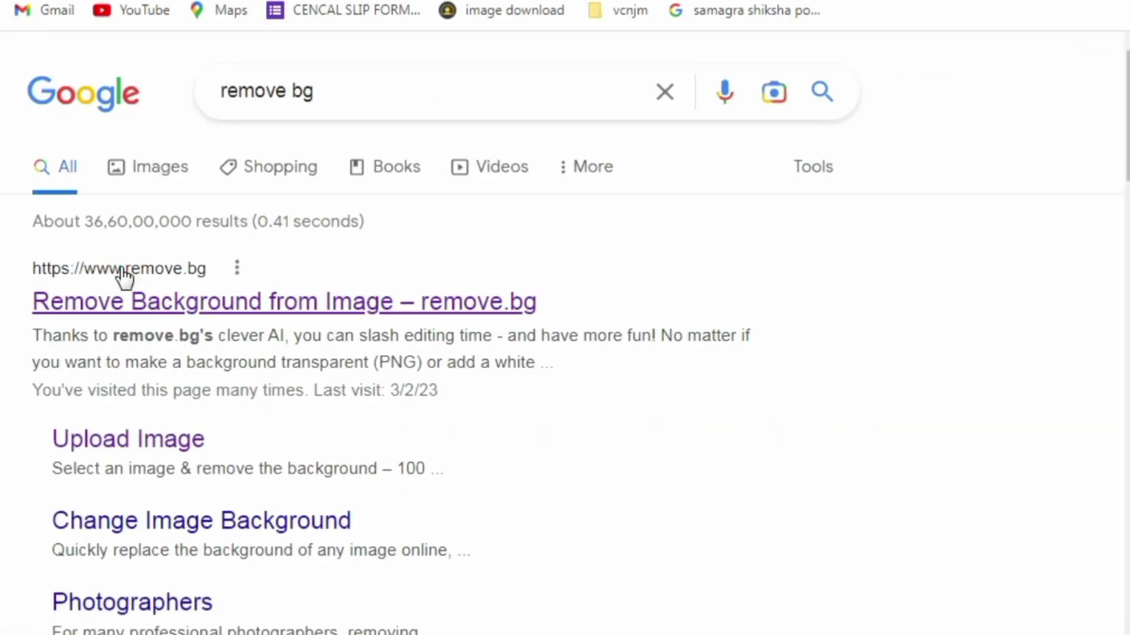
click(122, 269)
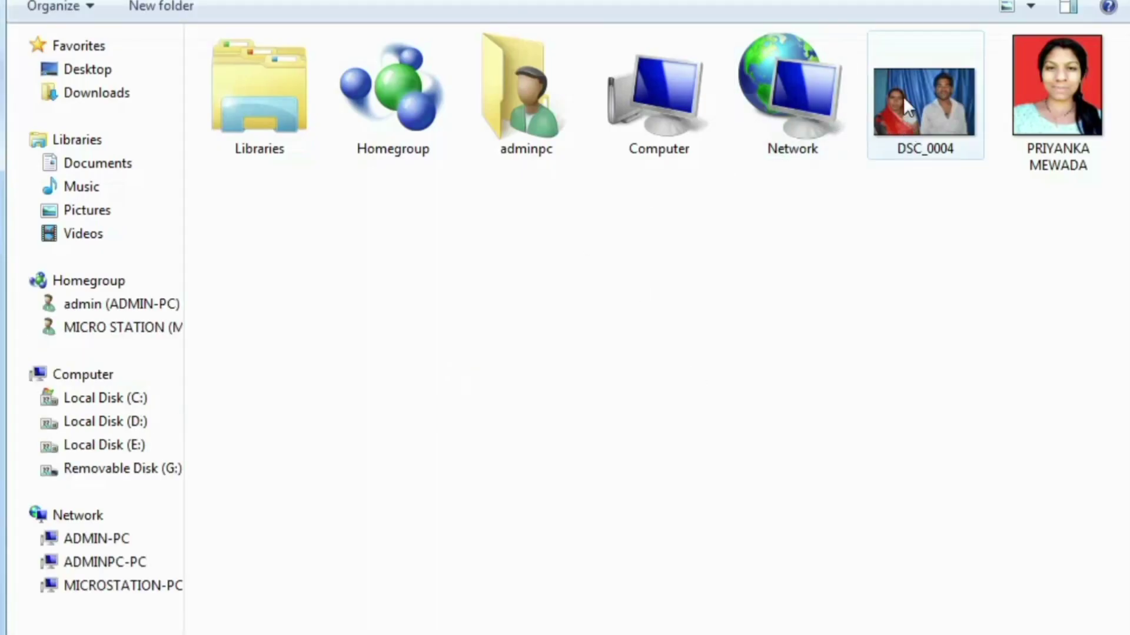
Step: Upload DSC_0004 to remove.bg to strip its blue backdrop
double_click(916, 106)
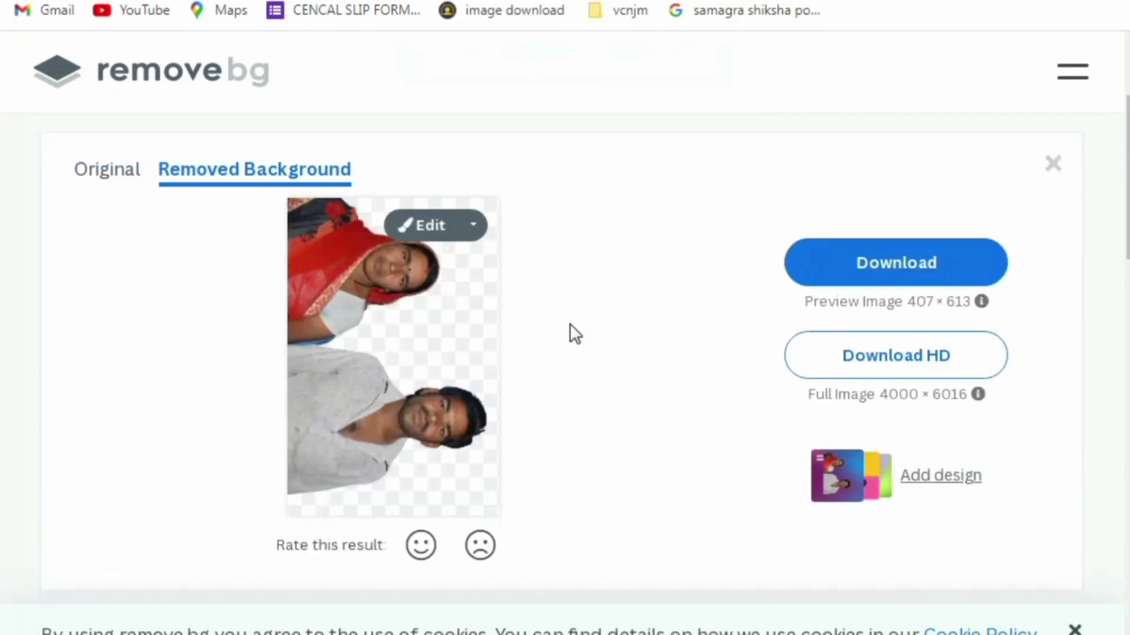
Step: Fill the cut-out couple's background with the solid white colour swatch
click(430, 229)
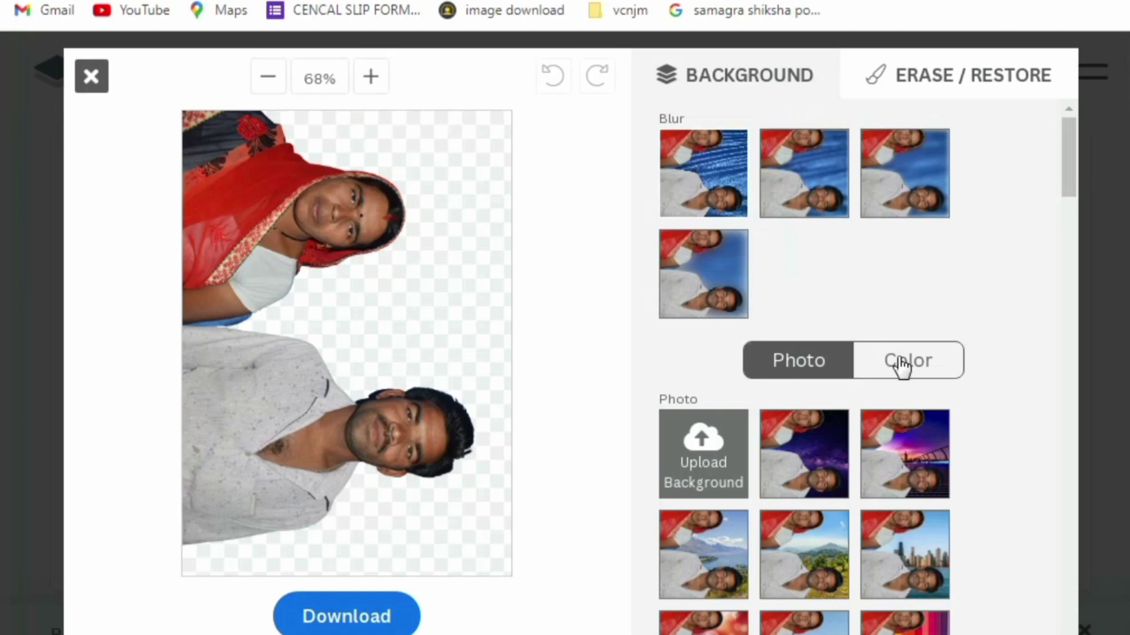
click(903, 365)
click(914, 464)
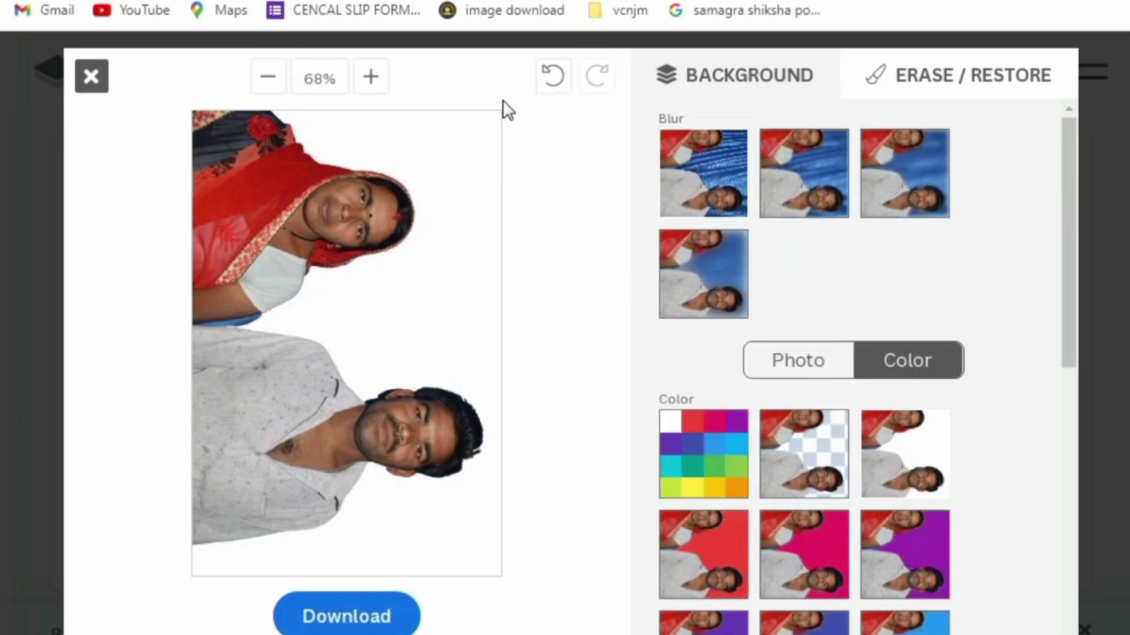
key(ctrl+shift+d)
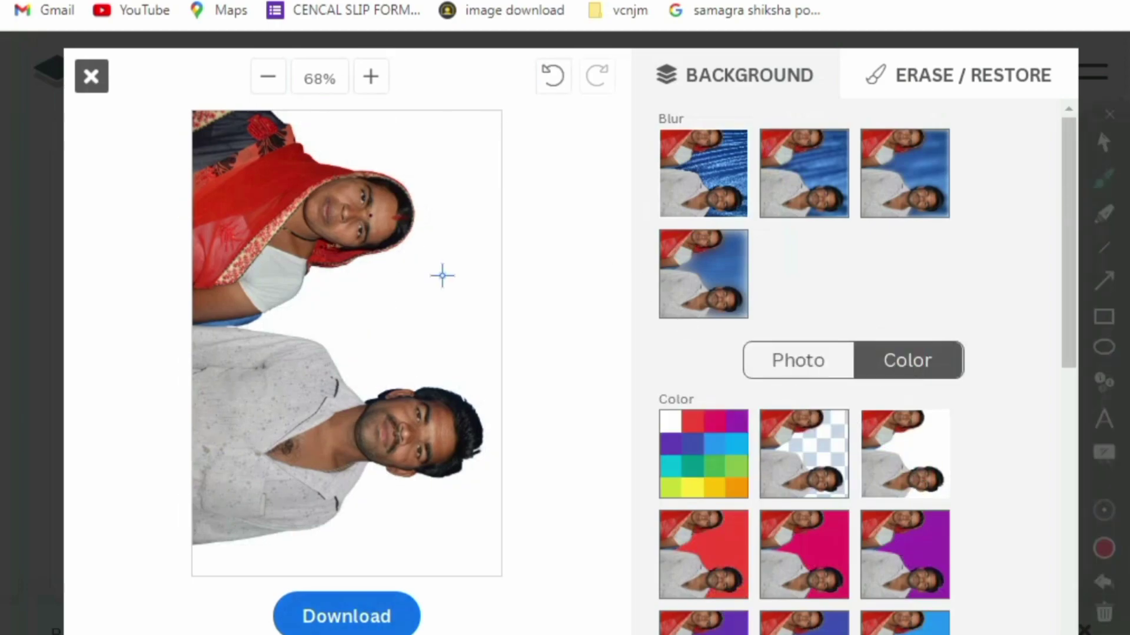
drag(440, 281, 549, 249)
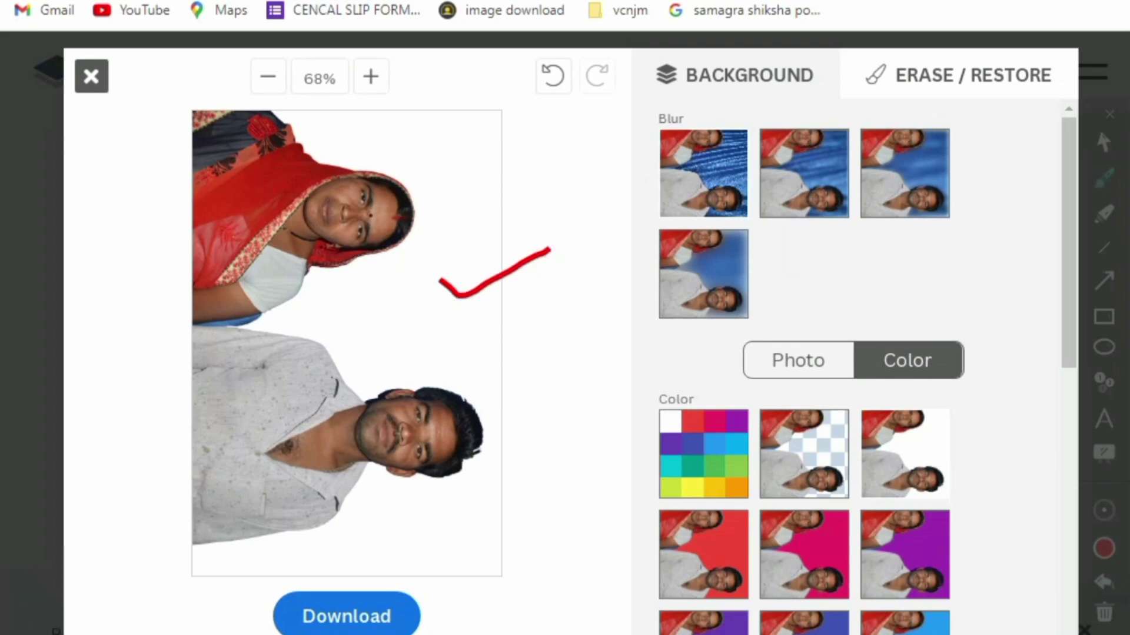
key(ctrl+shift+d)
Step: Download the white-background image and reveal it in its folder
click(351, 612)
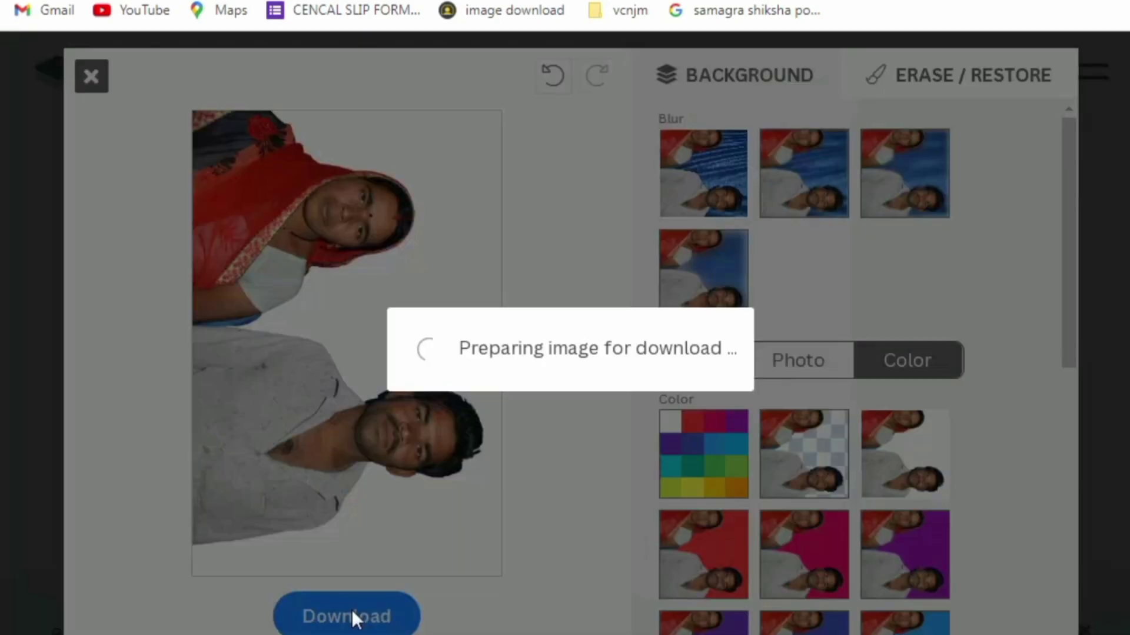
click(596, 365)
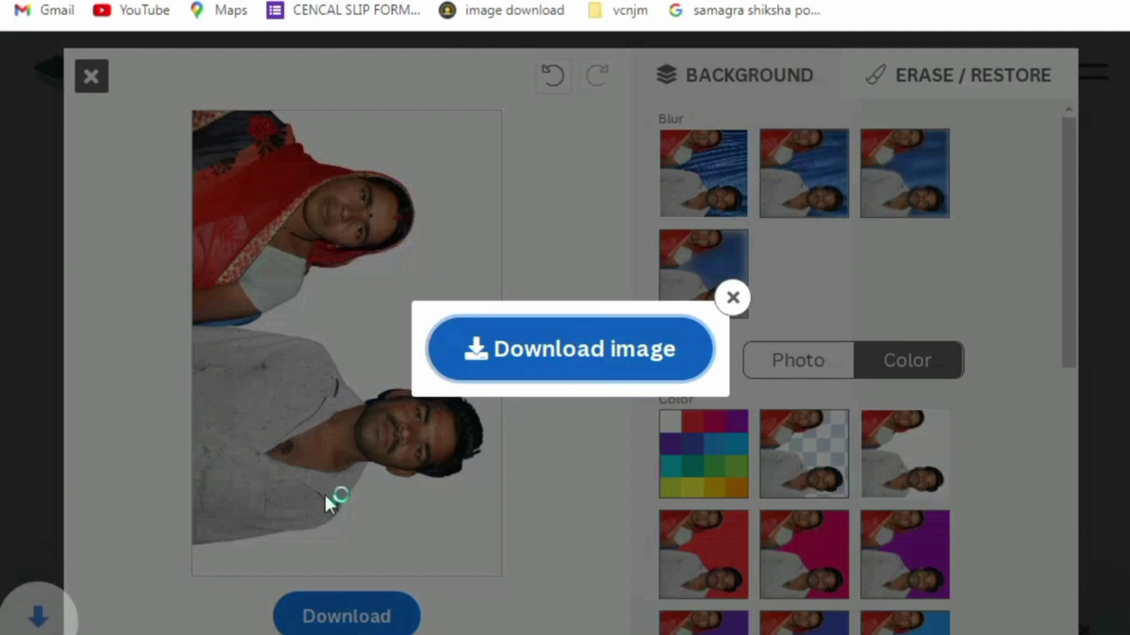
right_click(276, 633)
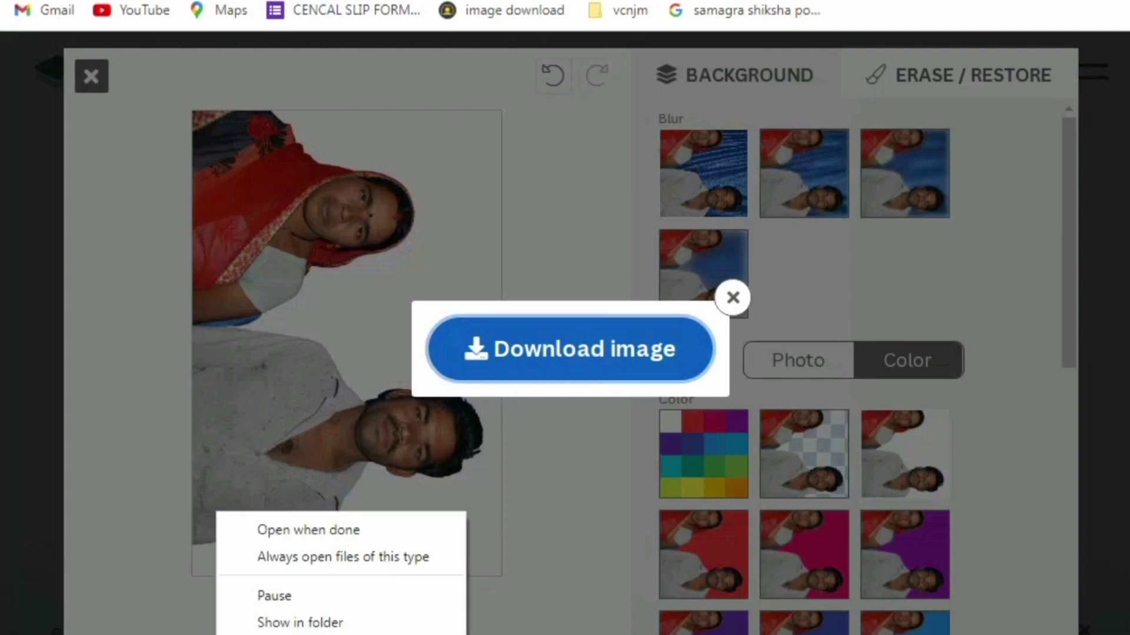
click(289, 618)
right_click(280, 630)
click(277, 619)
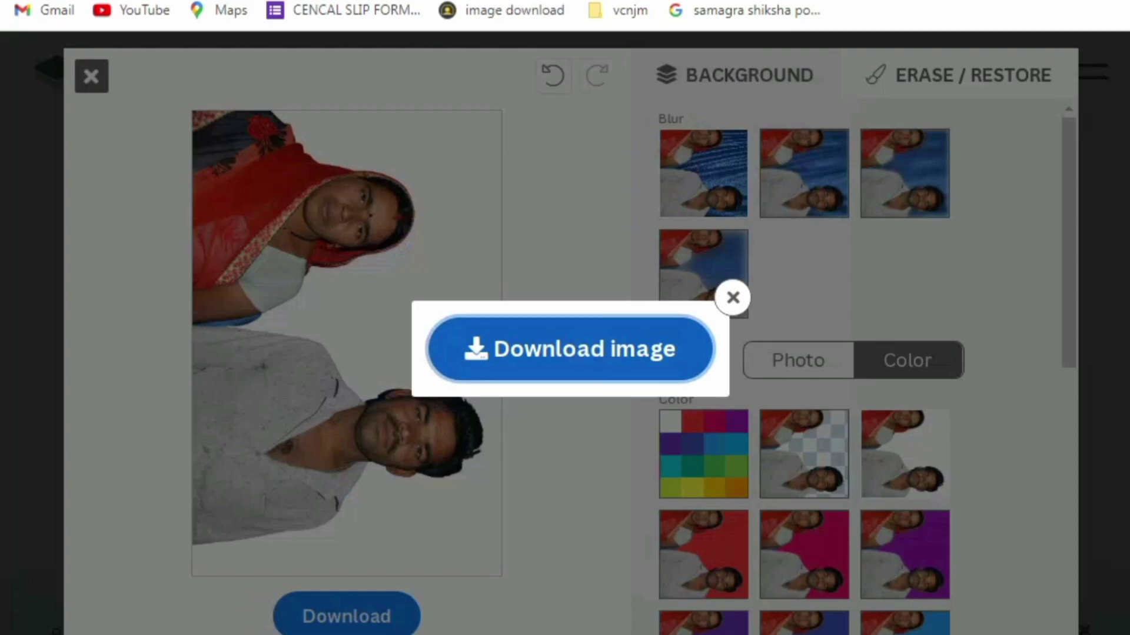
right_click(277, 631)
click(282, 620)
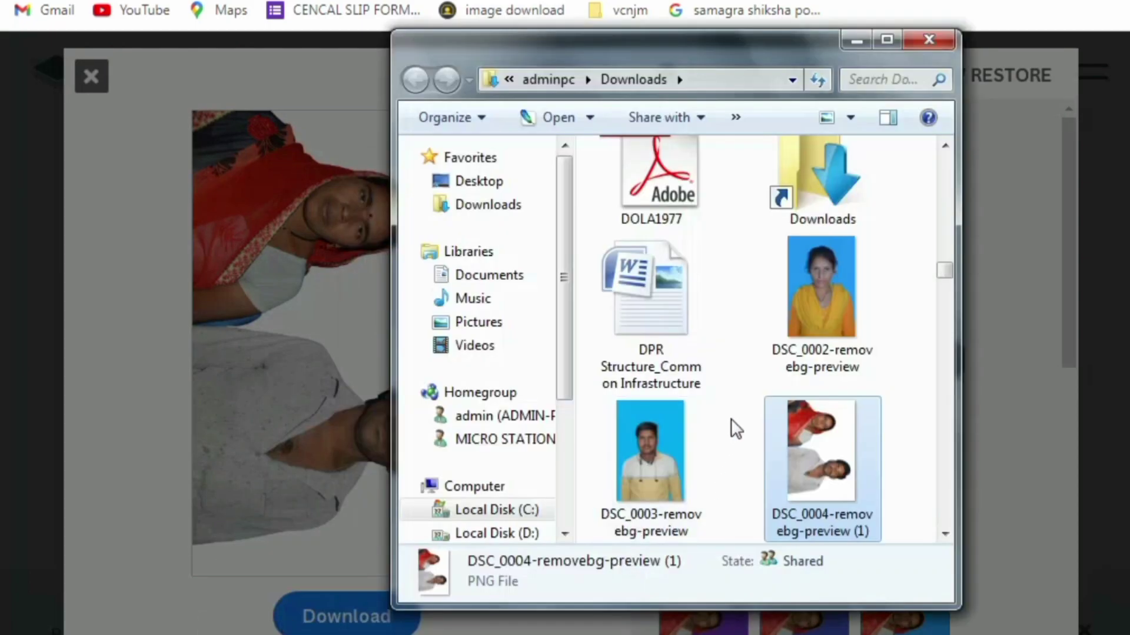
Step: Open DSC_0004-removebg-preview (1) with Adobe Photoshop CS2
scroll(706, 497, down, 1)
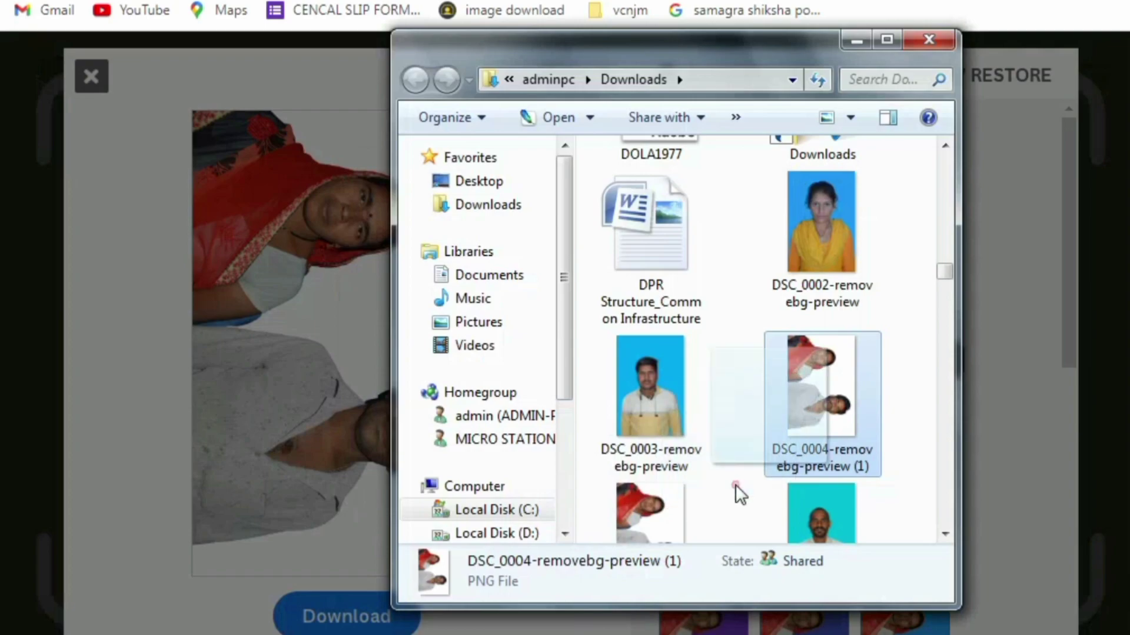
right_click(796, 390)
mouse_move(748, 350)
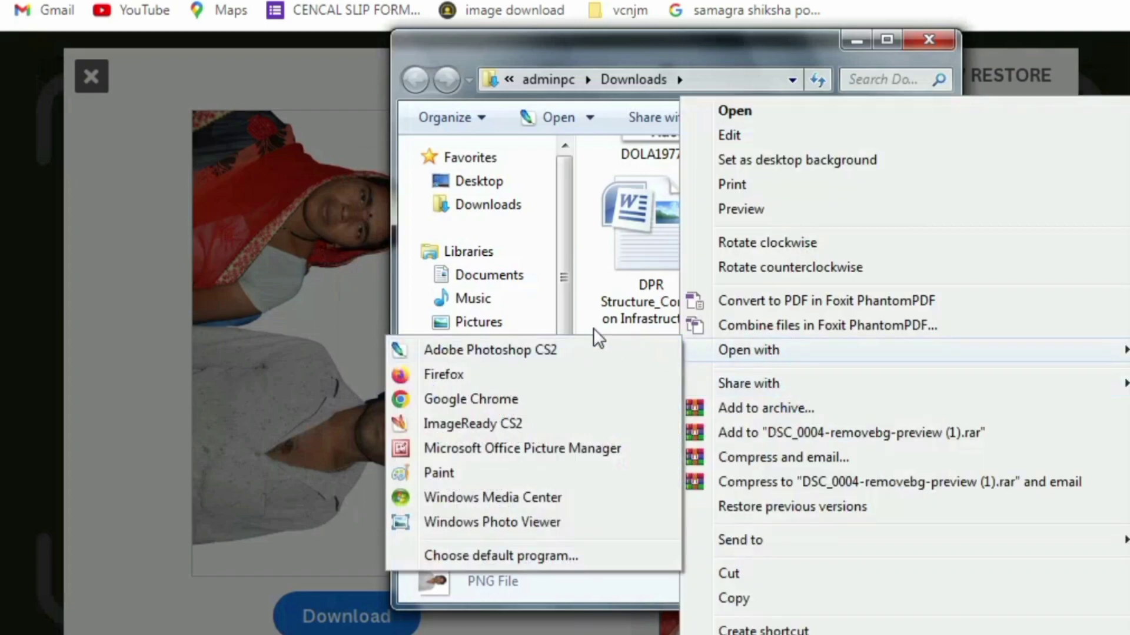
click(576, 347)
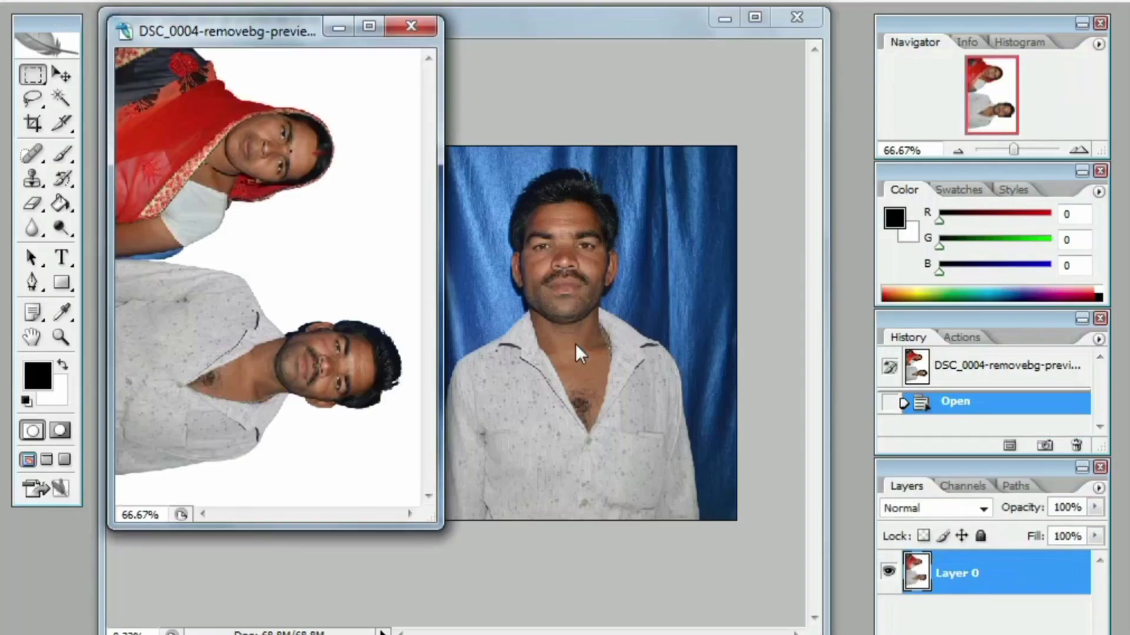
Step: Close DSC_0004.JPG without saving and enlarge the new image's window
click(797, 17)
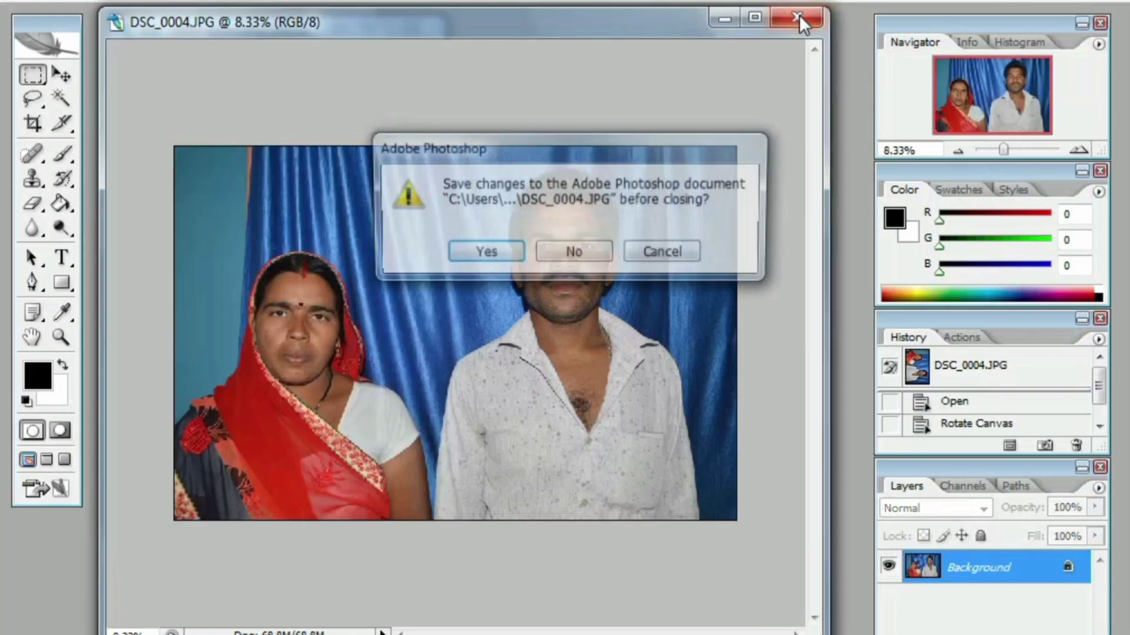
click(563, 250)
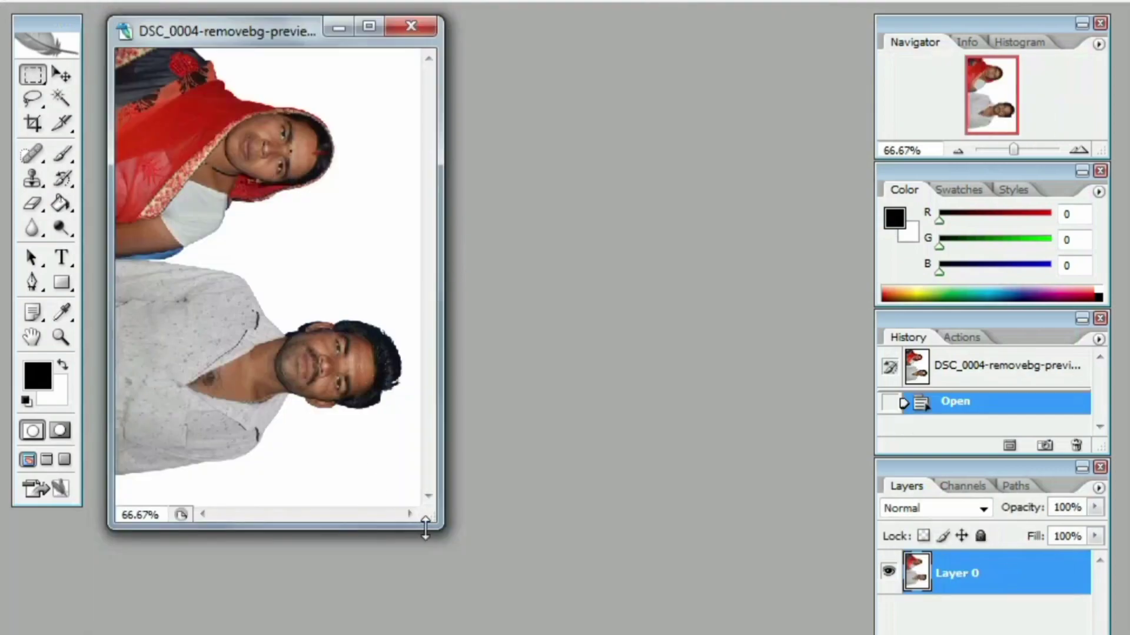
drag(438, 525, 636, 608)
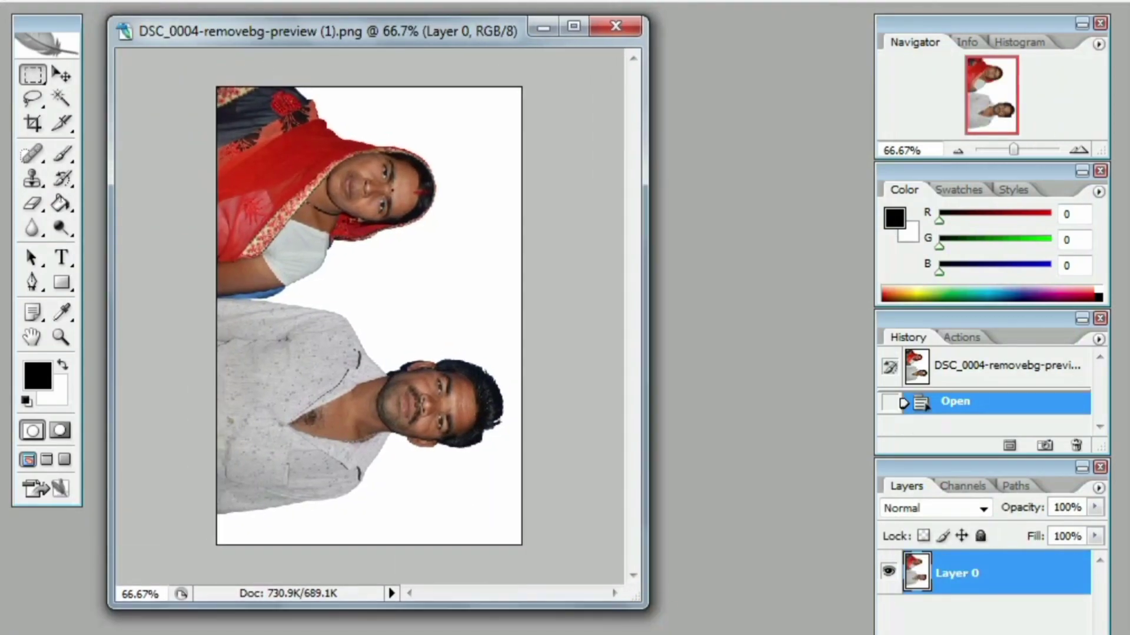
mouse_move(138, 167)
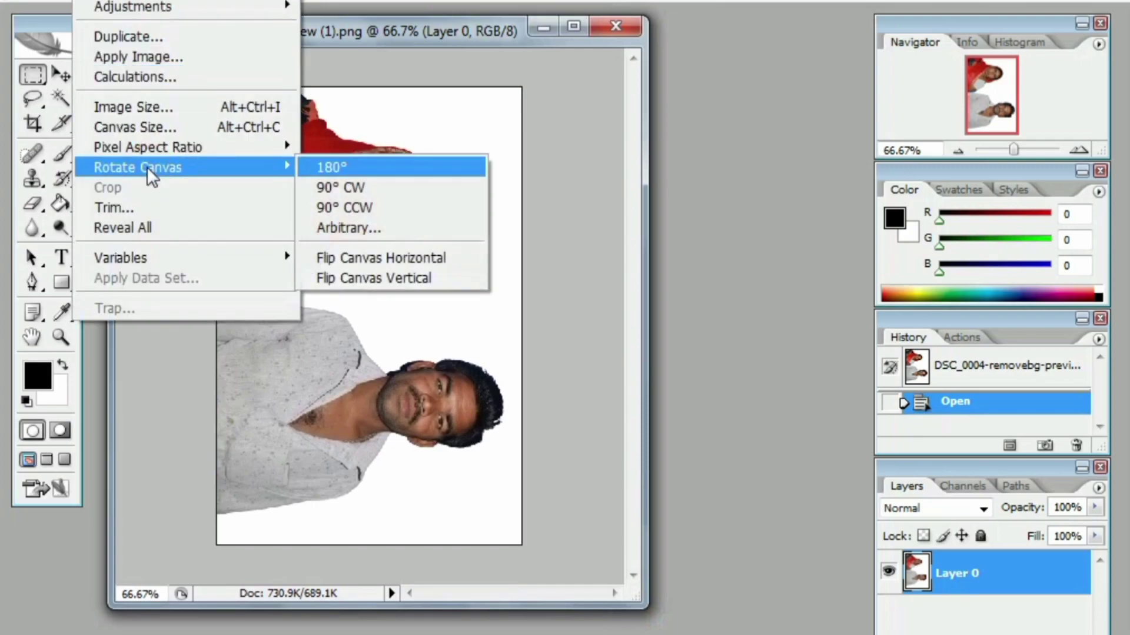
Step: Rotate the canvas 90° CW, then 180°, until the couple stands upright
click(363, 194)
click(94, 0)
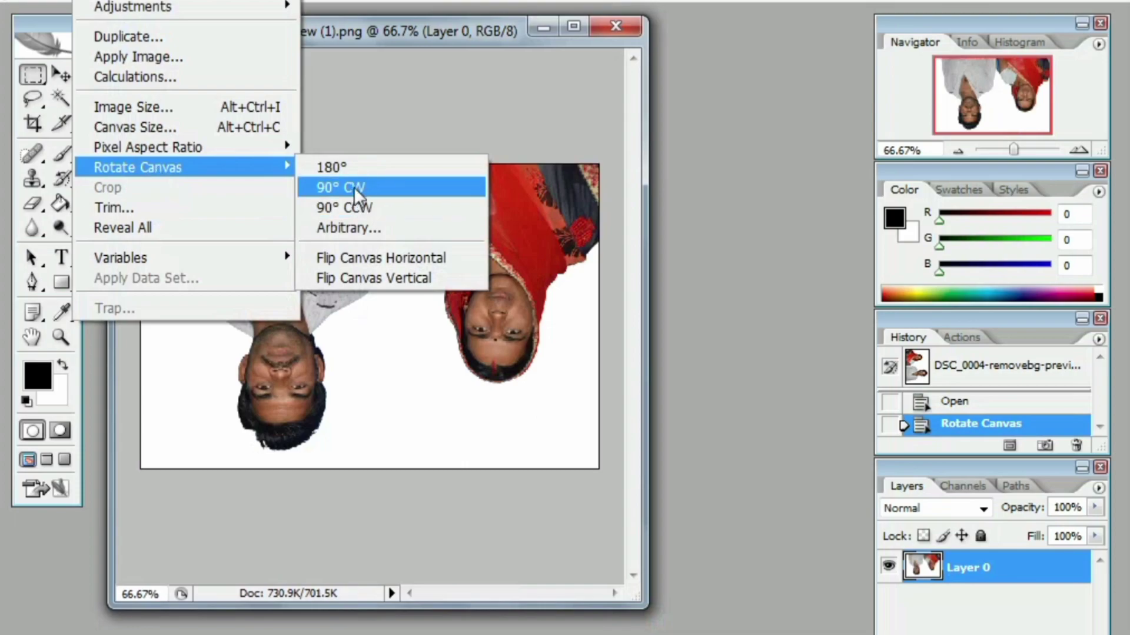
click(352, 169)
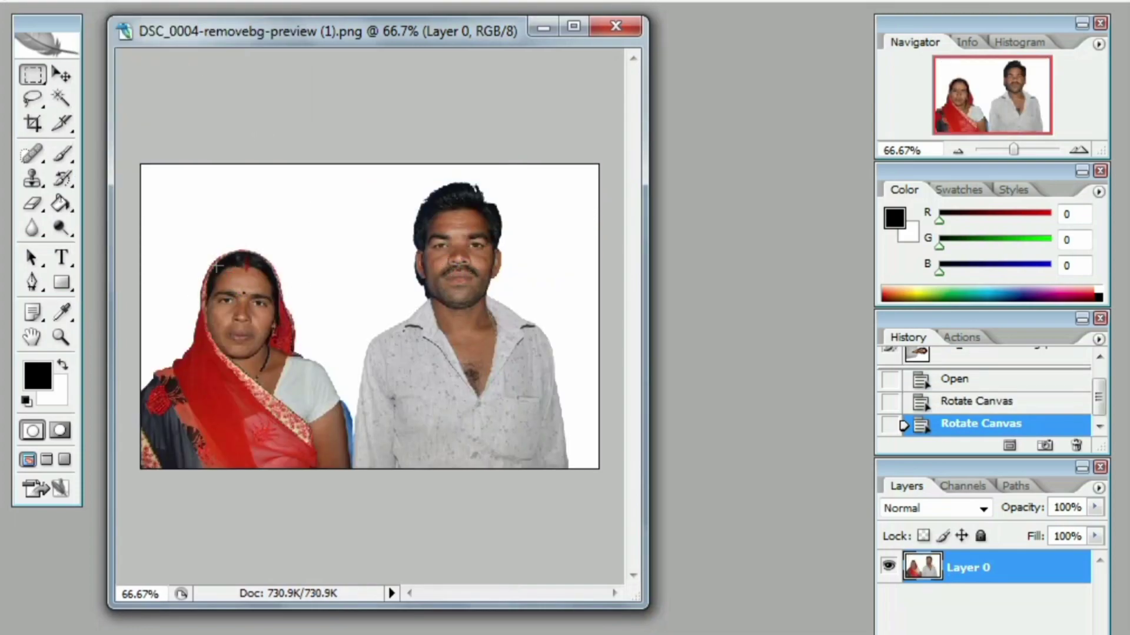
Step: Create Untitled-1: 2 × 1.5 inches, 300 pixels/inch, RGB 16-bit, white background
key(ctrl+n)
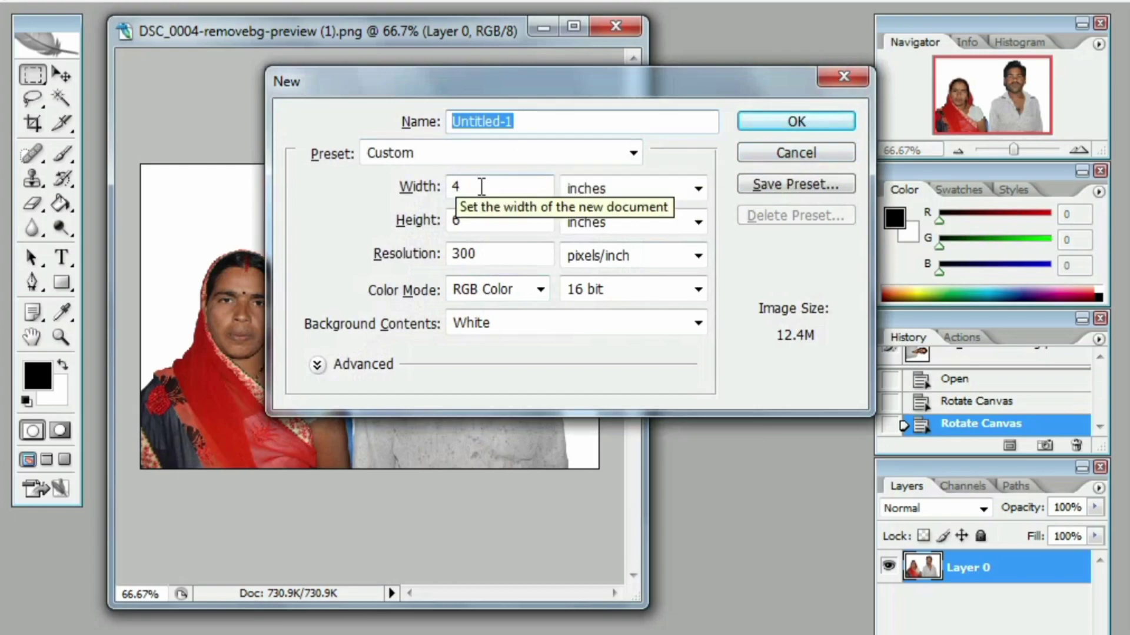
click(399, 188)
text(2)
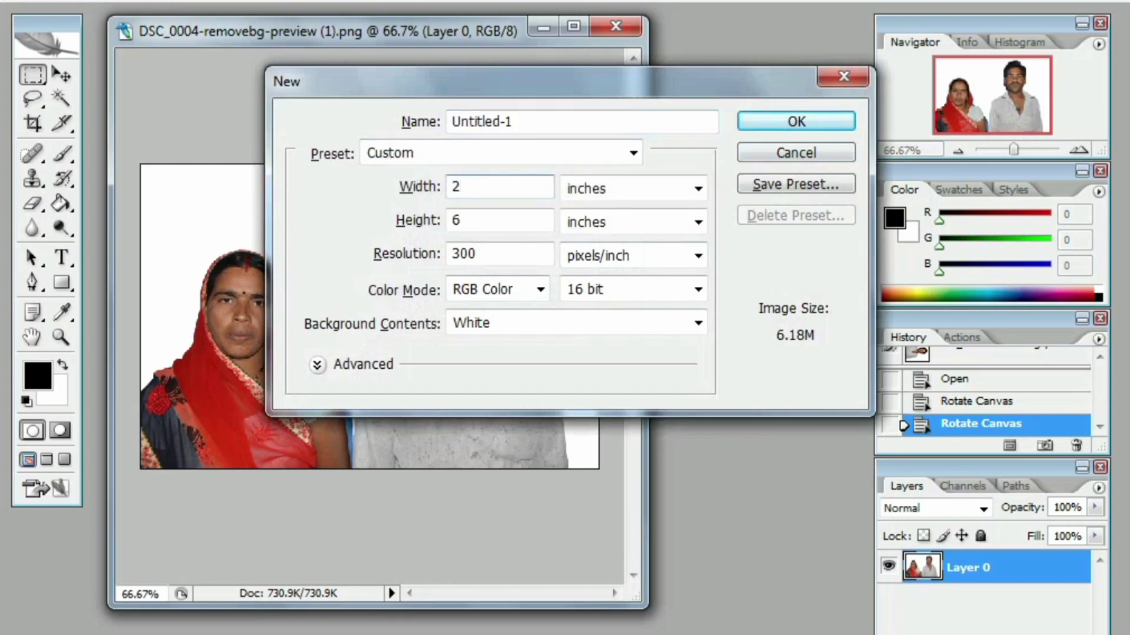
double_click(469, 222)
text(1.)
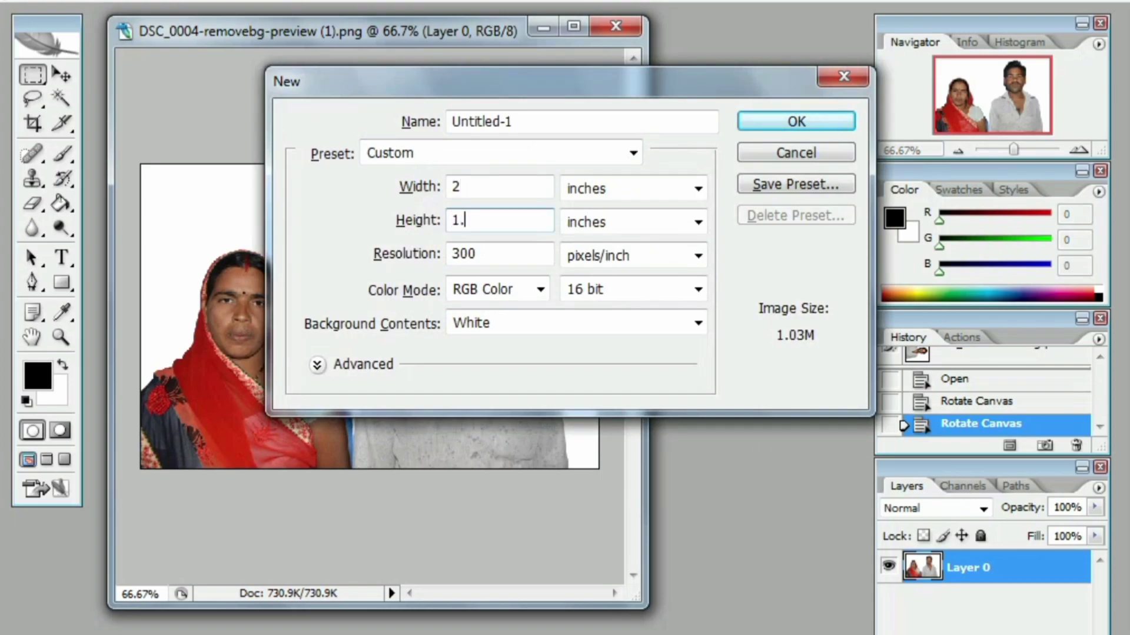
text(5)
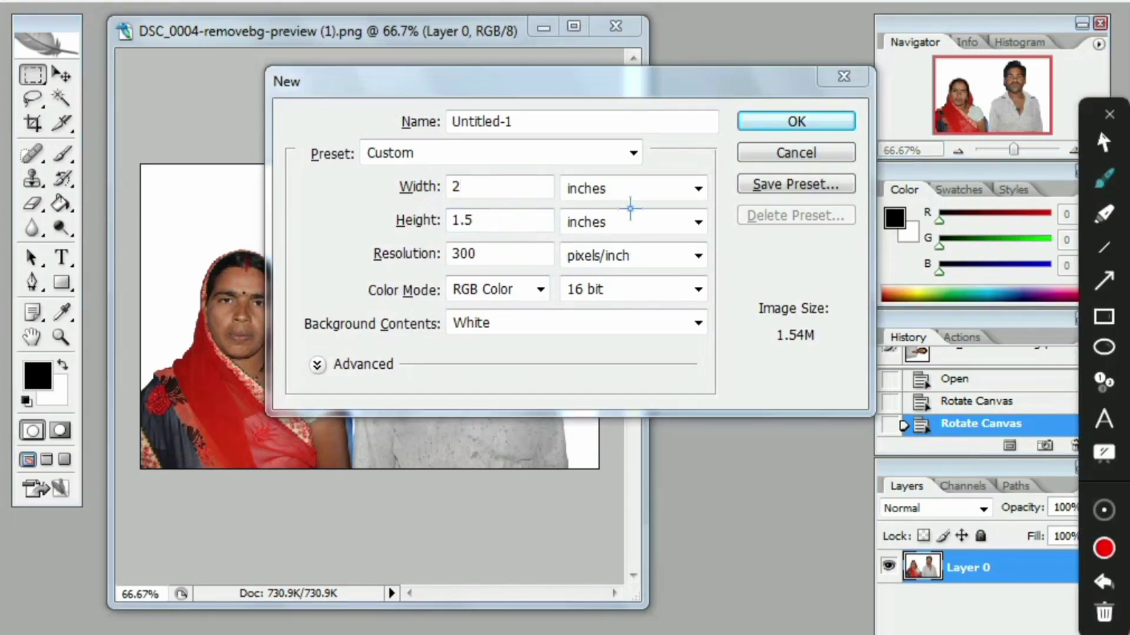
drag(530, 189, 614, 173)
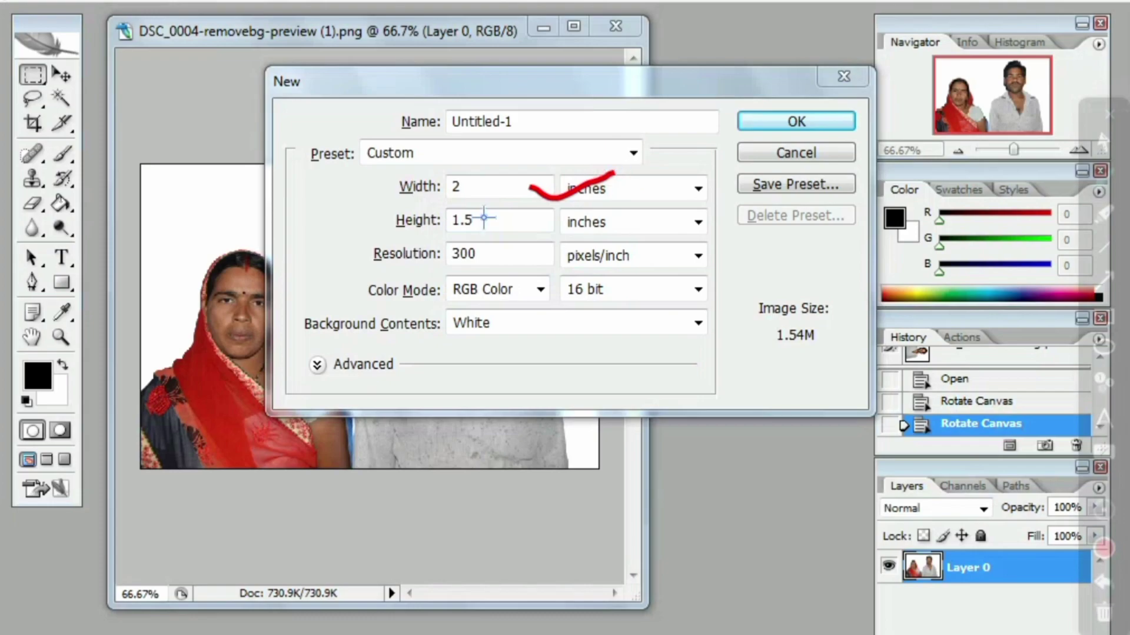
drag(387, 186, 433, 167)
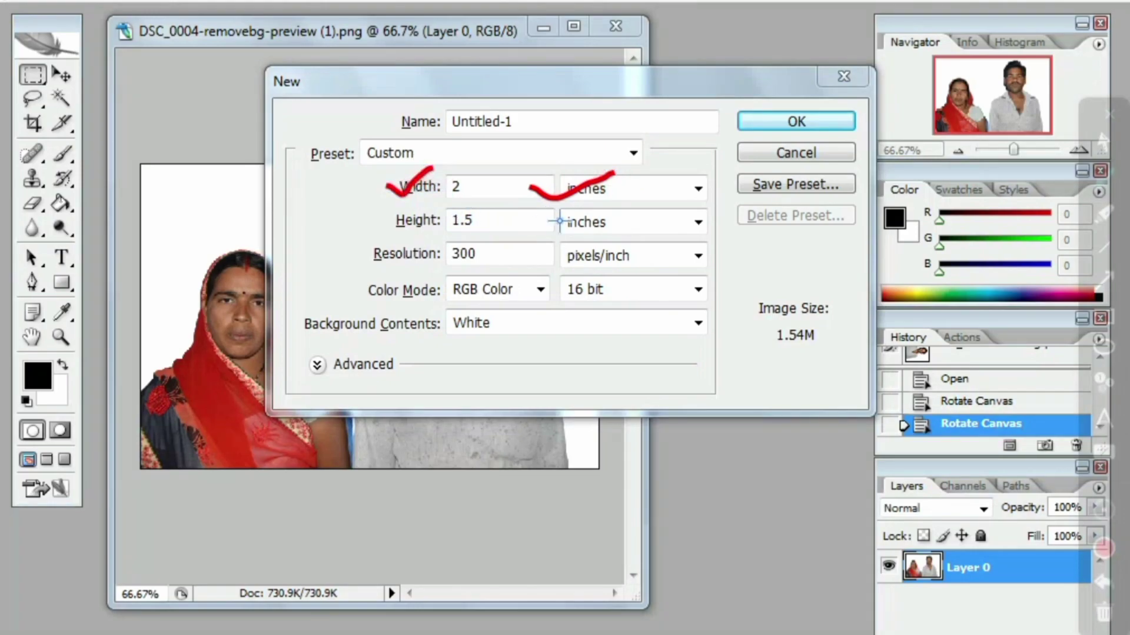
drag(377, 220, 418, 200)
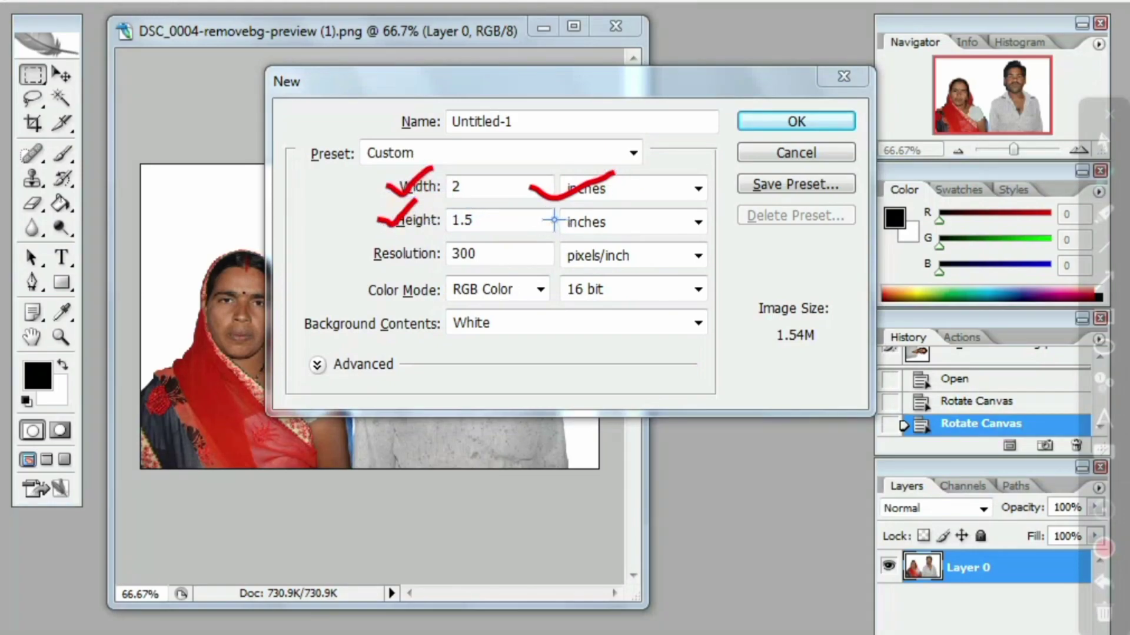
drag(555, 227, 642, 212)
drag(622, 287, 665, 271)
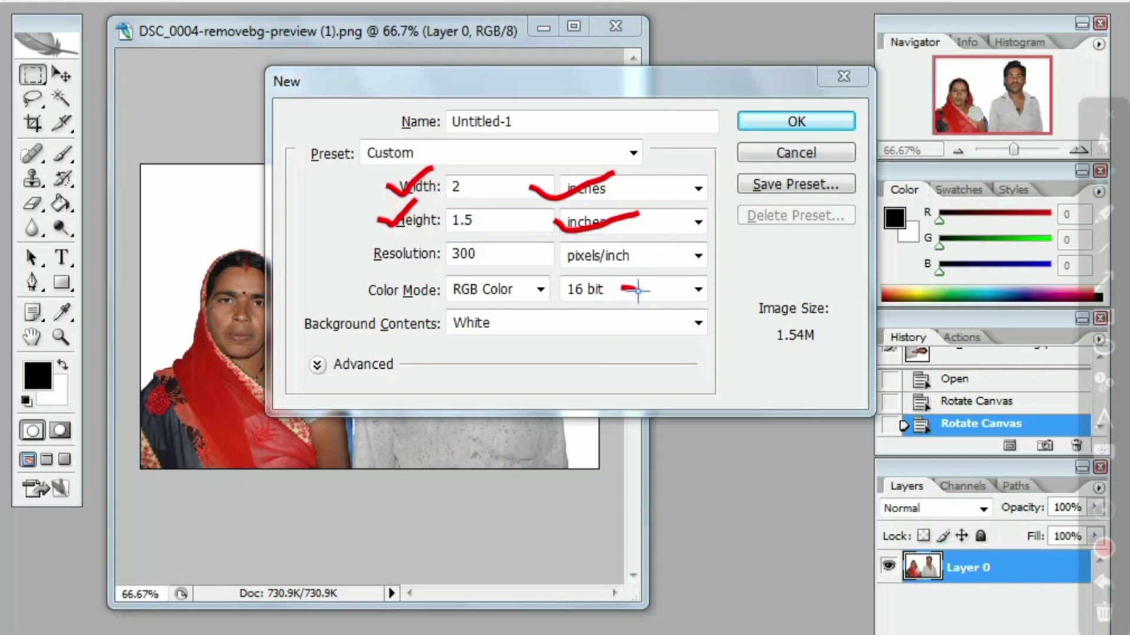
drag(501, 253, 556, 235)
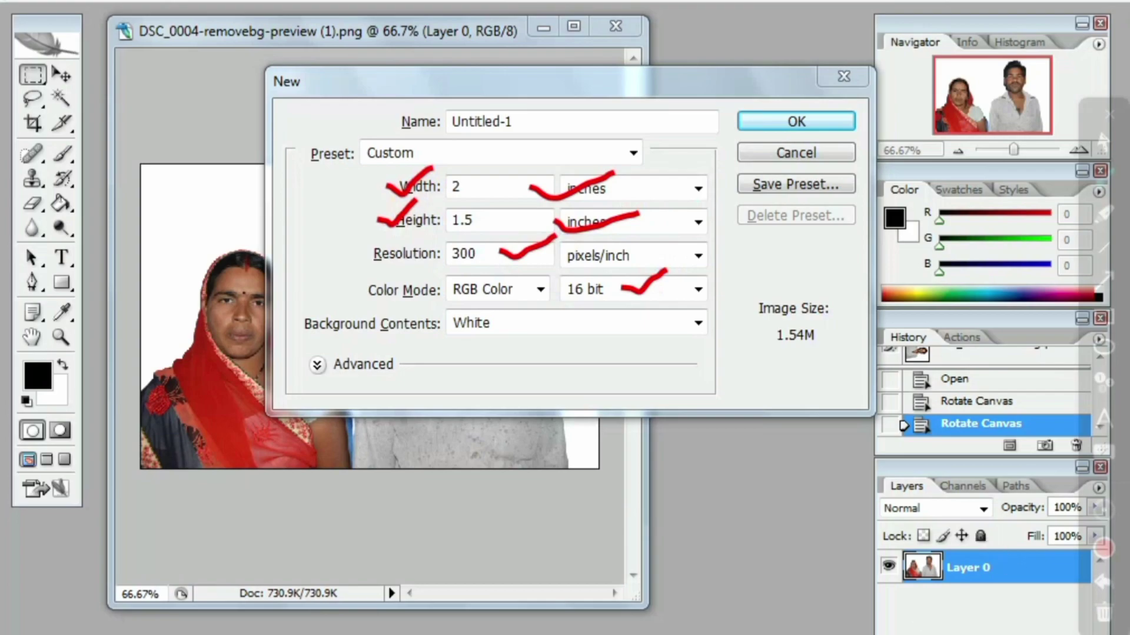
key(Escape)
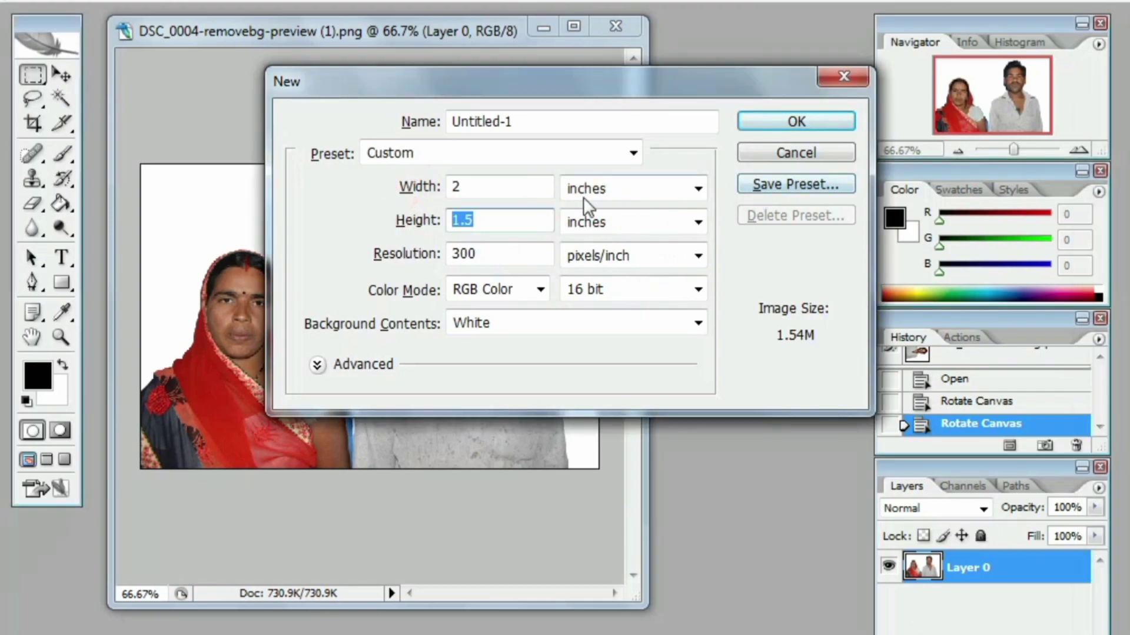
click(796, 121)
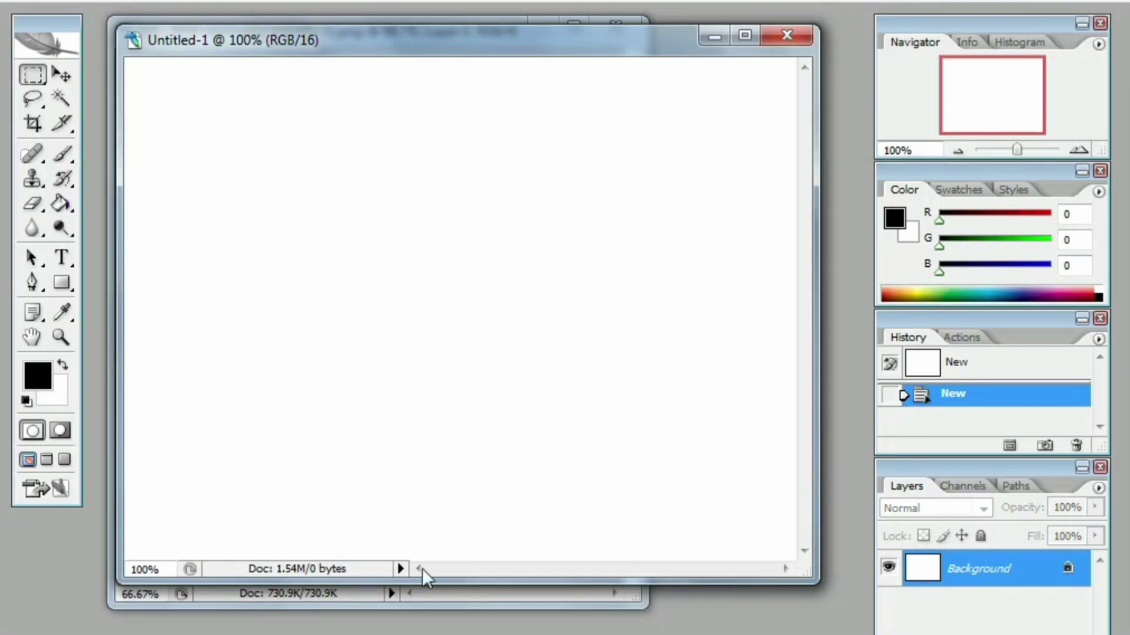
Step: Copy the whole couple photo and paste it into Untitled-1 as Layer 1
click(433, 591)
key(ctrl+a)
key(ctrl+a)
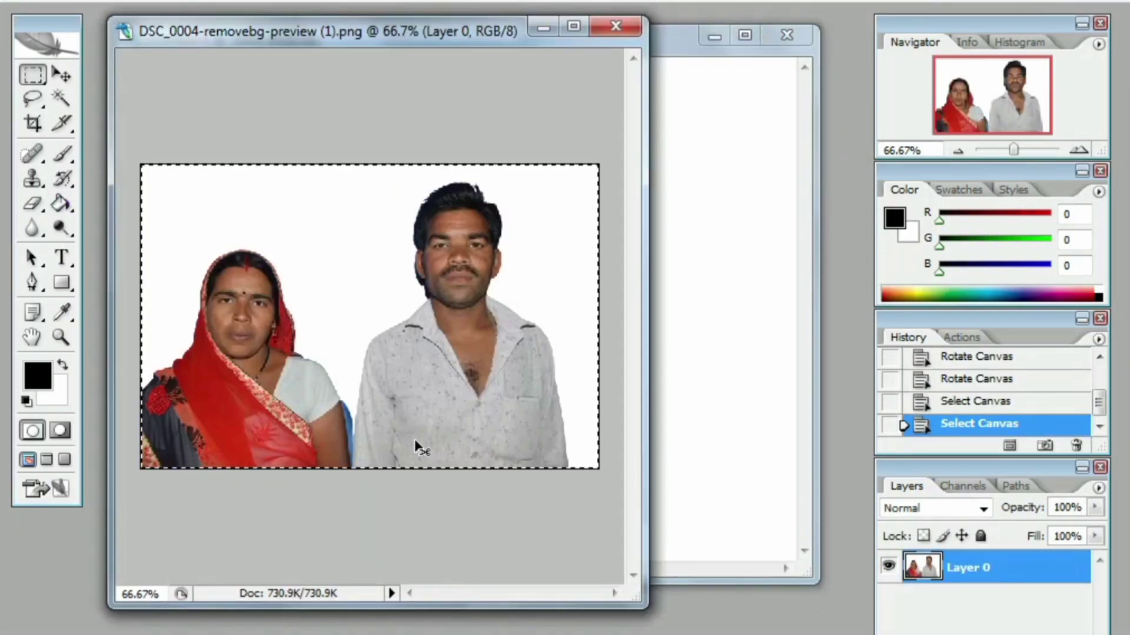
click(708, 325)
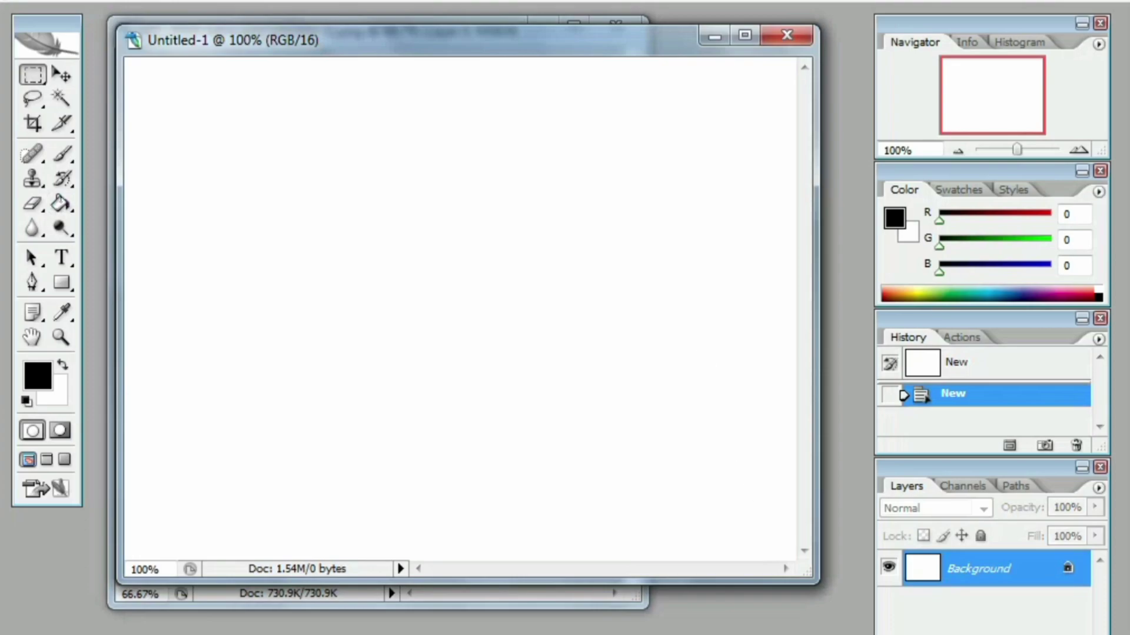
drag(817, 584, 868, 630)
key(ctrl+v)
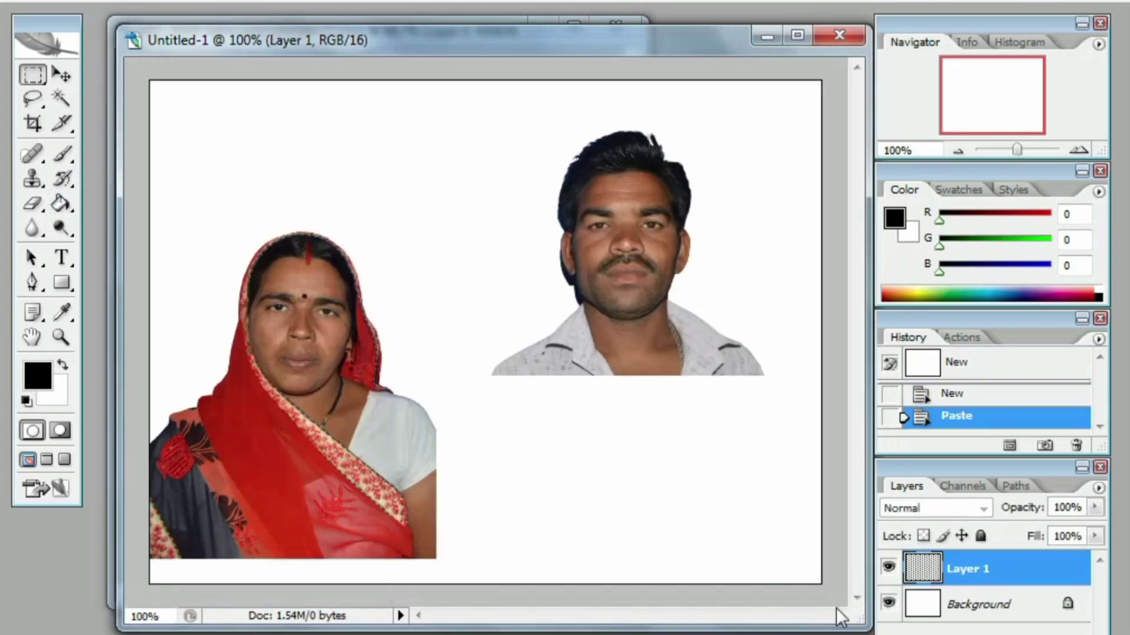
drag(478, 285, 482, 261)
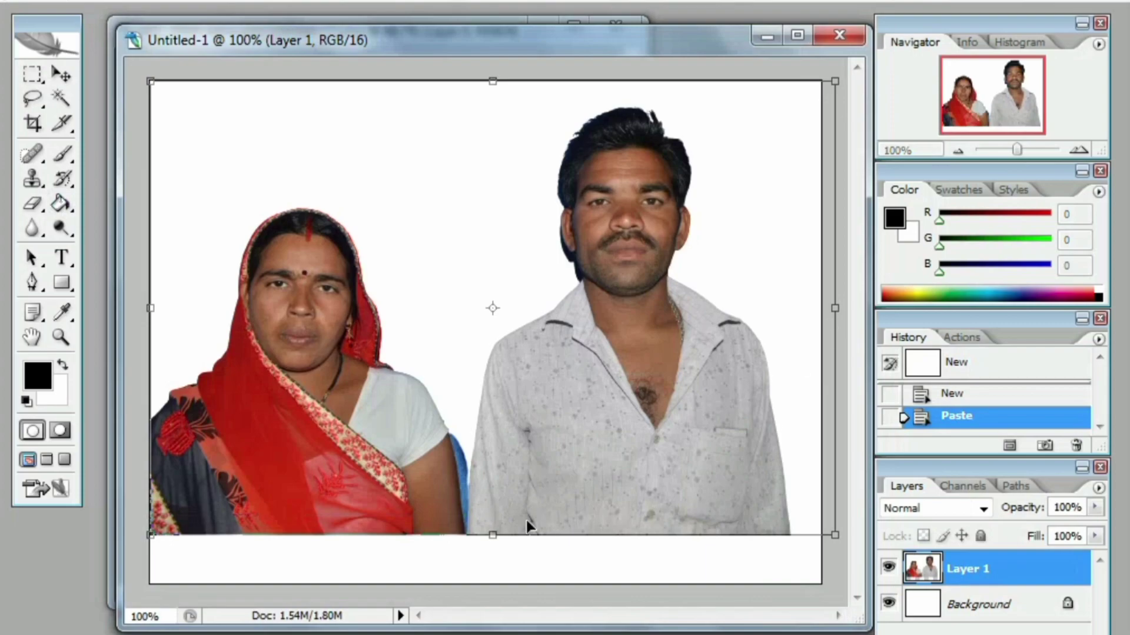
Step: Stretch the pasted photo down to the canvas bottom and flatten the image
drag(493, 535, 517, 575)
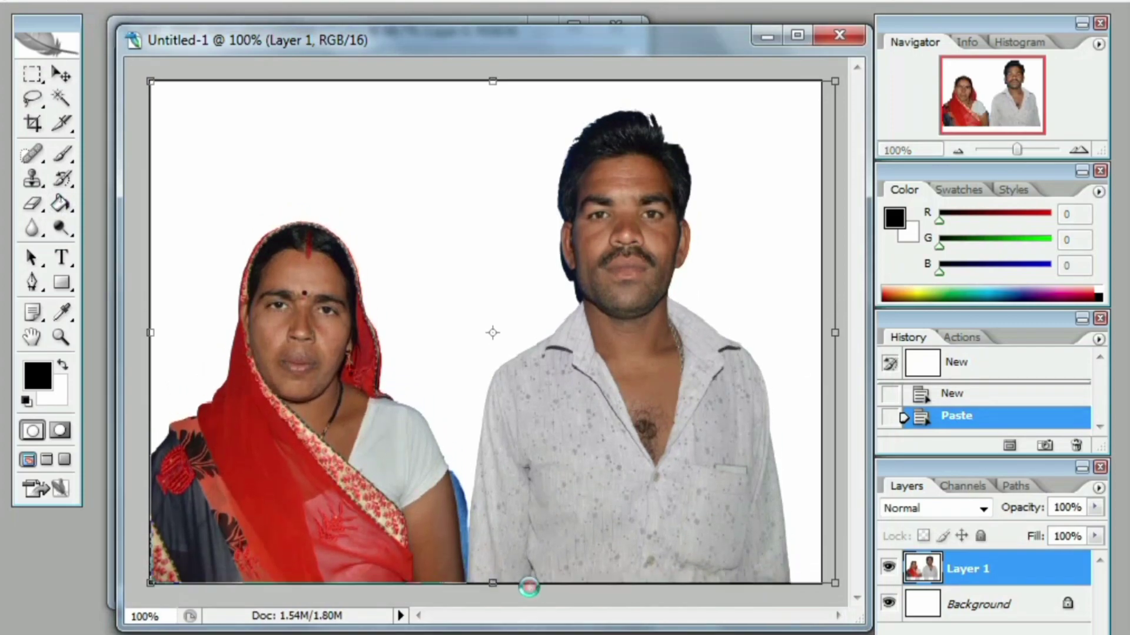
key(Return)
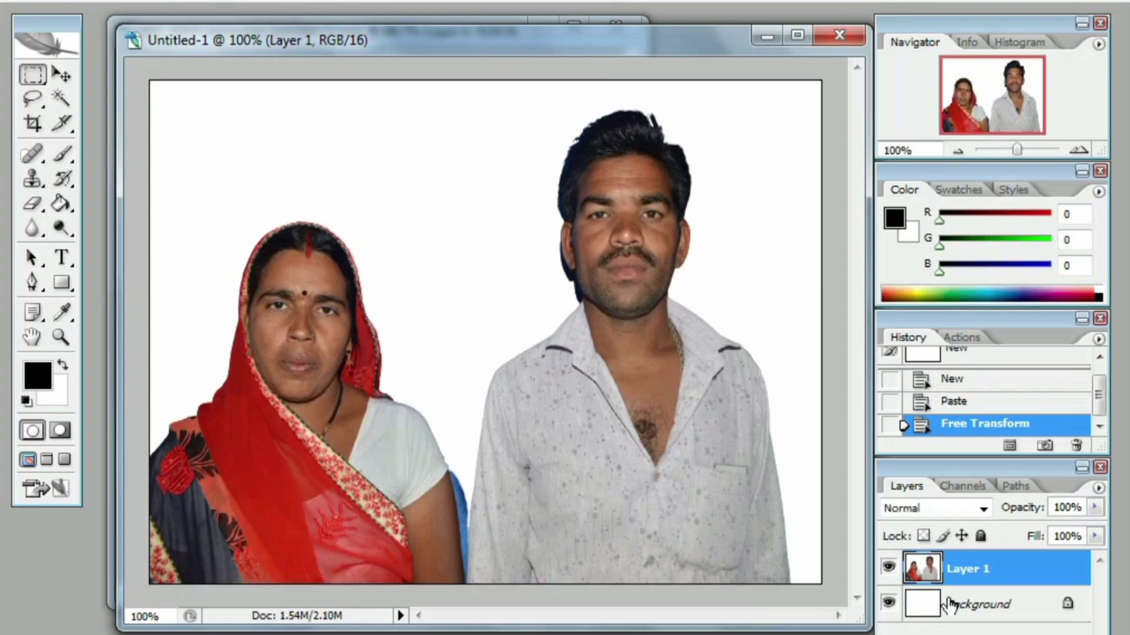
right_click(943, 603)
click(943, 582)
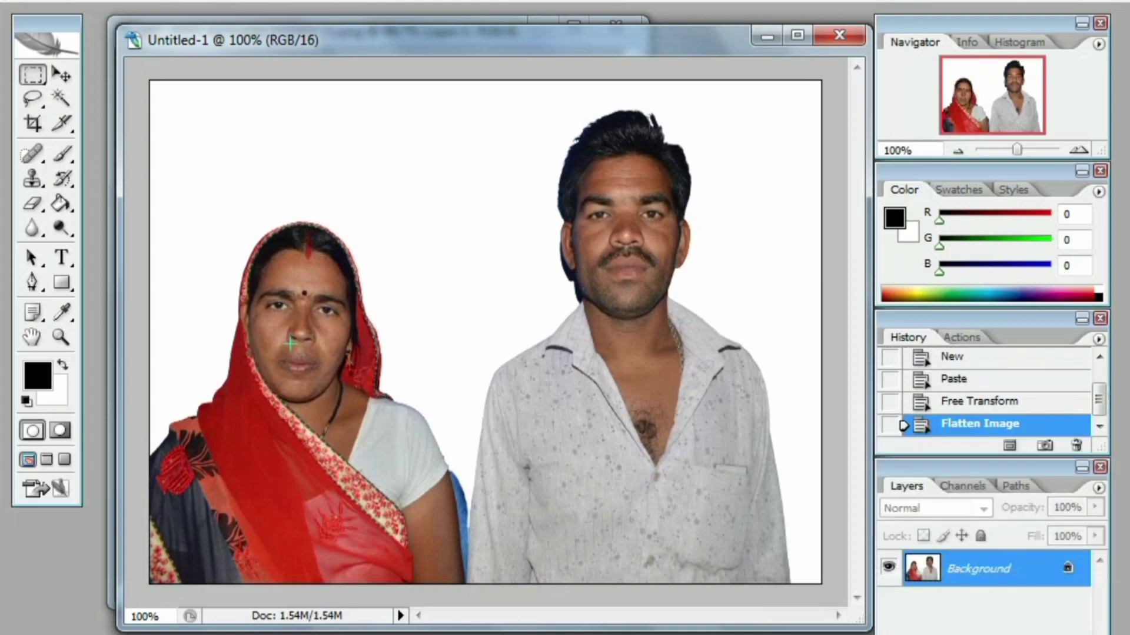
Step: Crop the image to the full canvas area
key(ctrl+a)
click(148, 123)
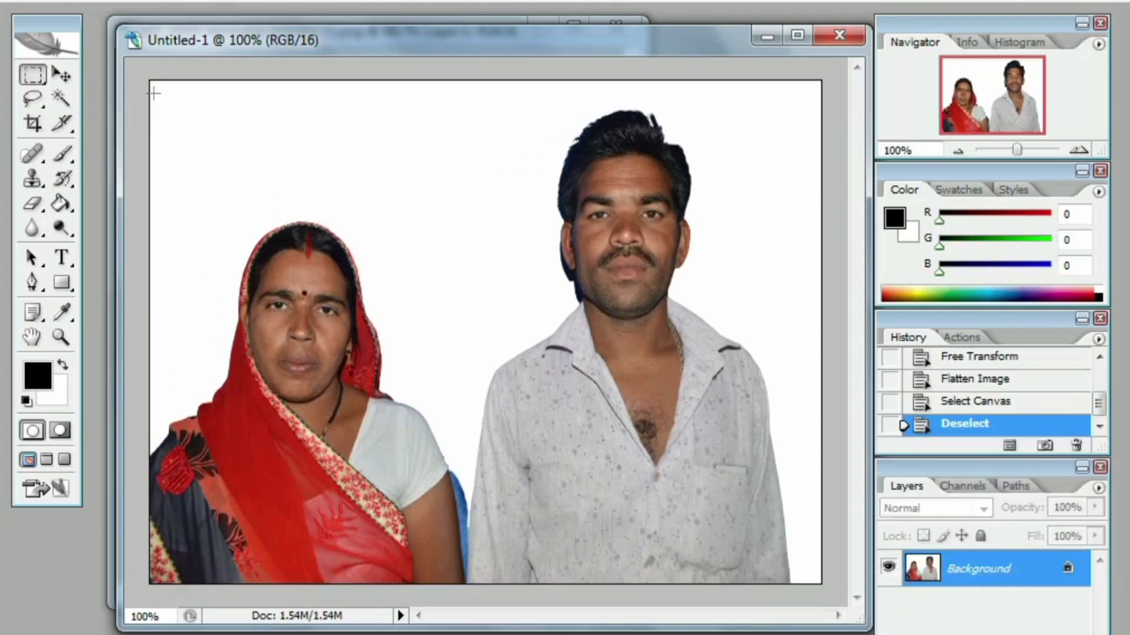
drag(148, 78, 823, 585)
click(32, 123)
click(293, 215)
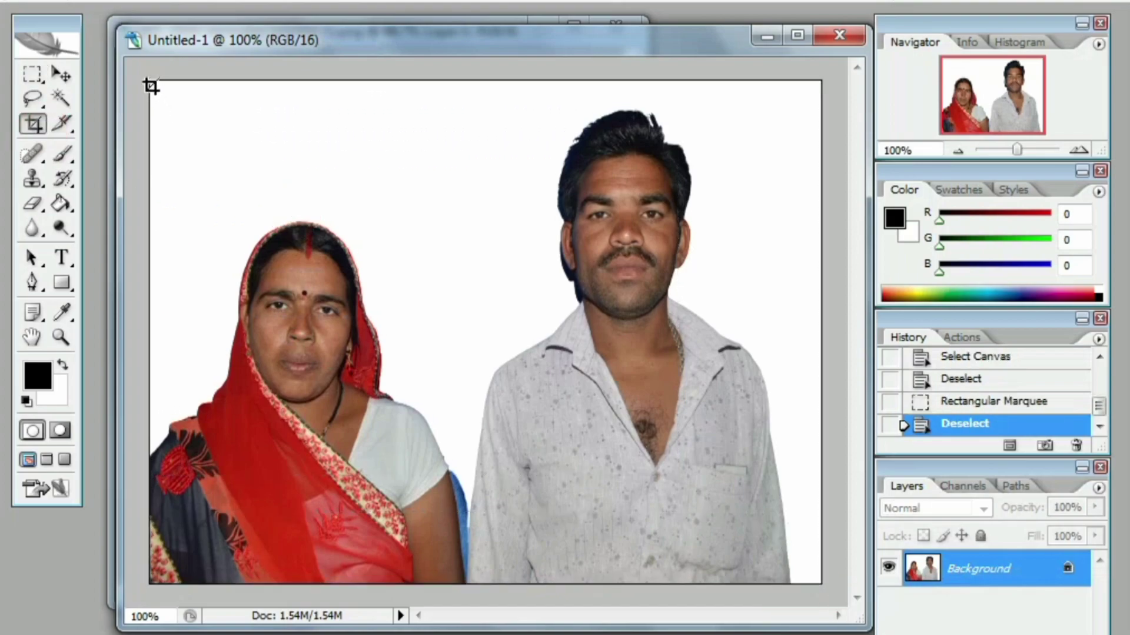
drag(151, 83, 847, 592)
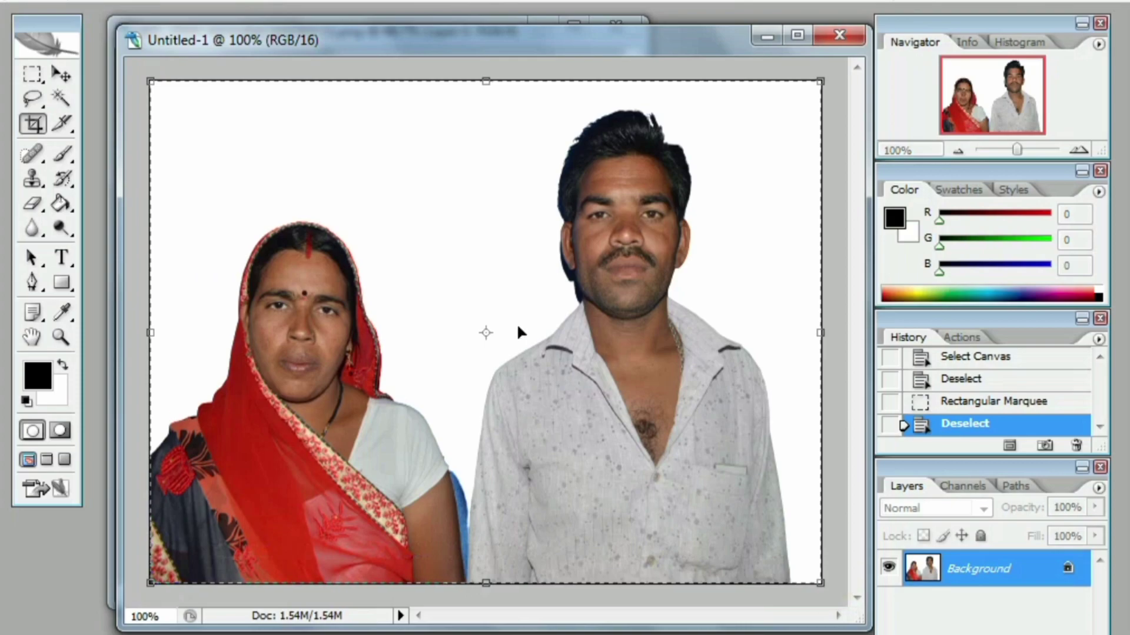
right_click(519, 330)
click(570, 343)
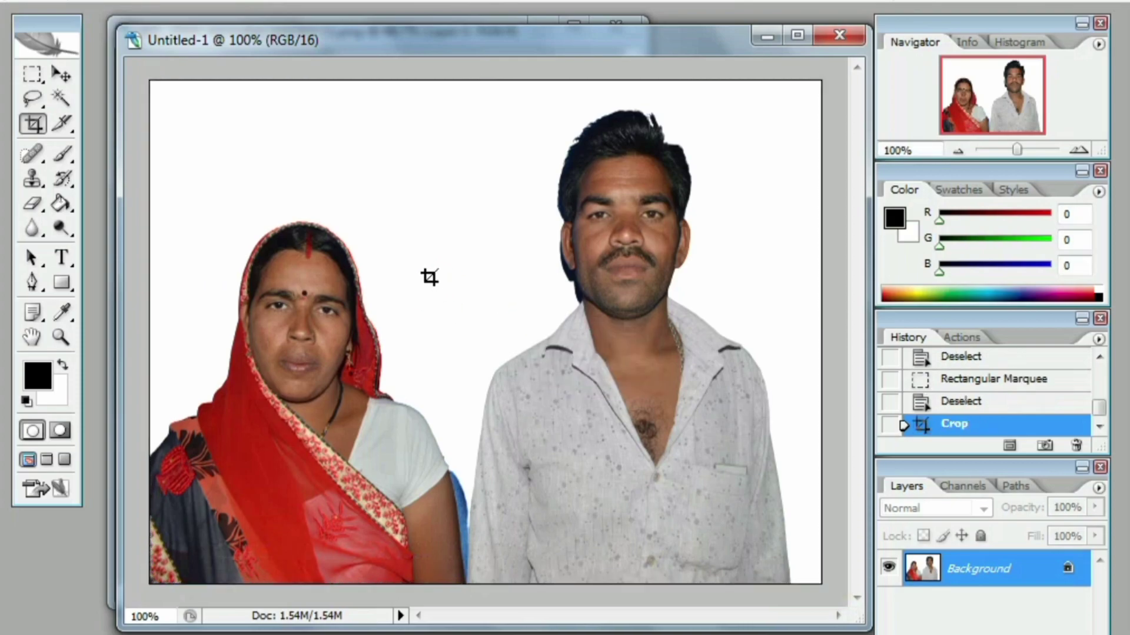
Step: Stroke the full-canvas selection with a bright red border
key(ctrl+a)
right_click(417, 266)
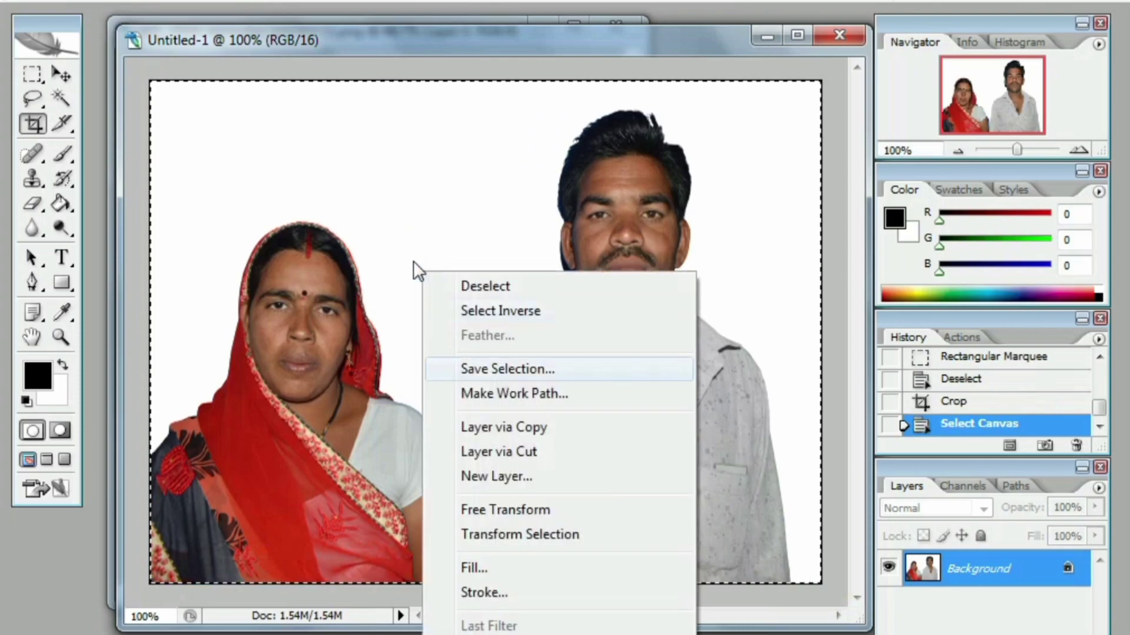
click(507, 593)
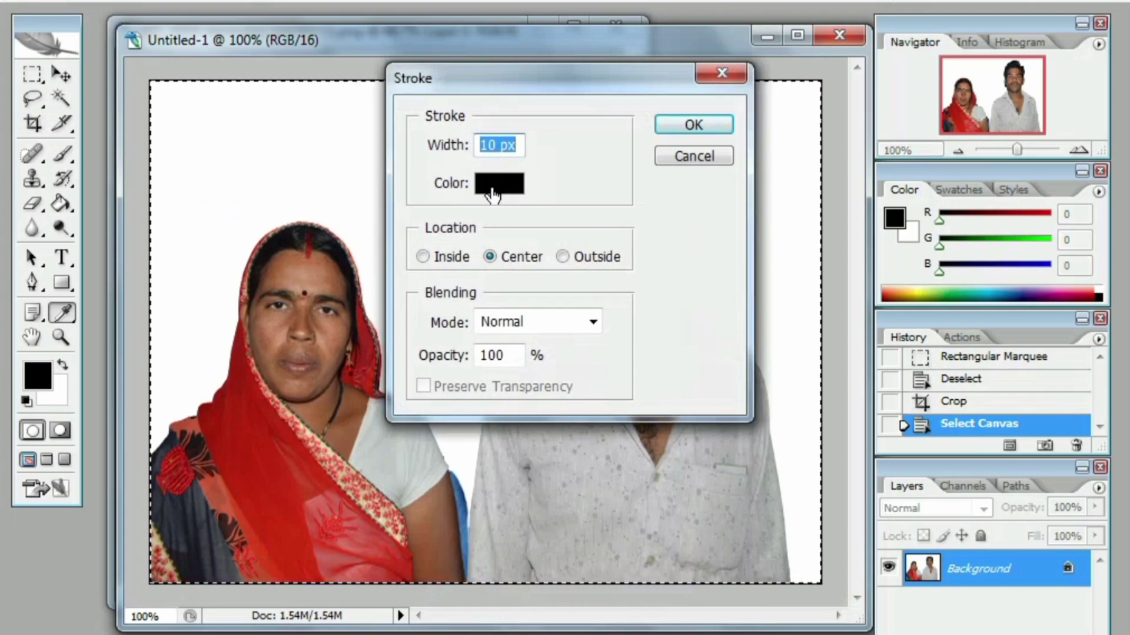
click(483, 177)
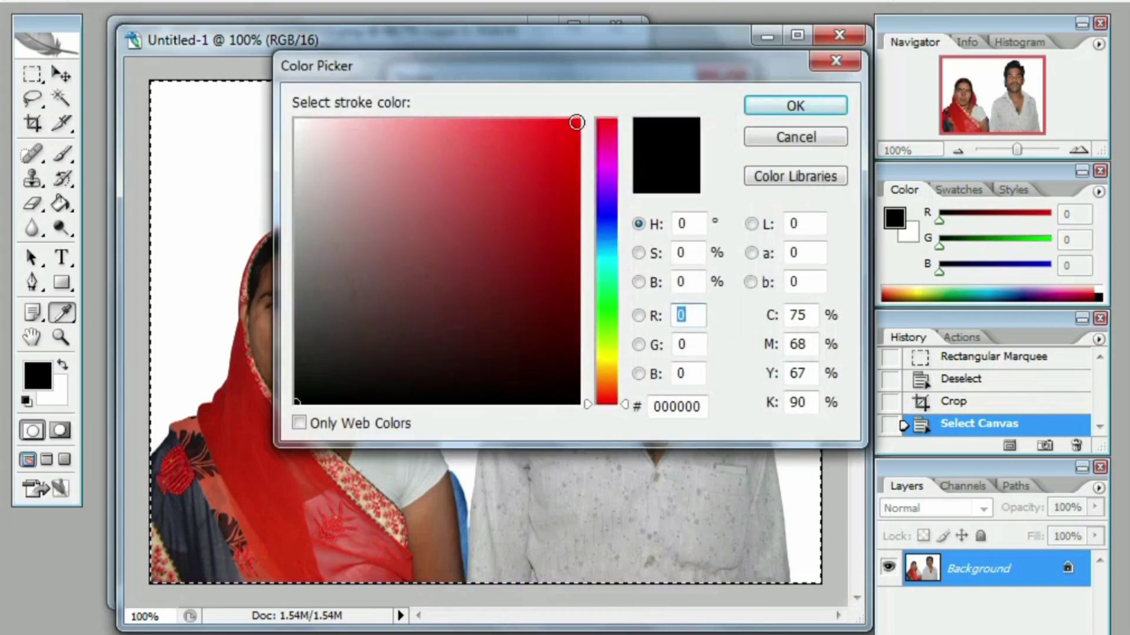
click(575, 122)
click(794, 105)
key(Return)
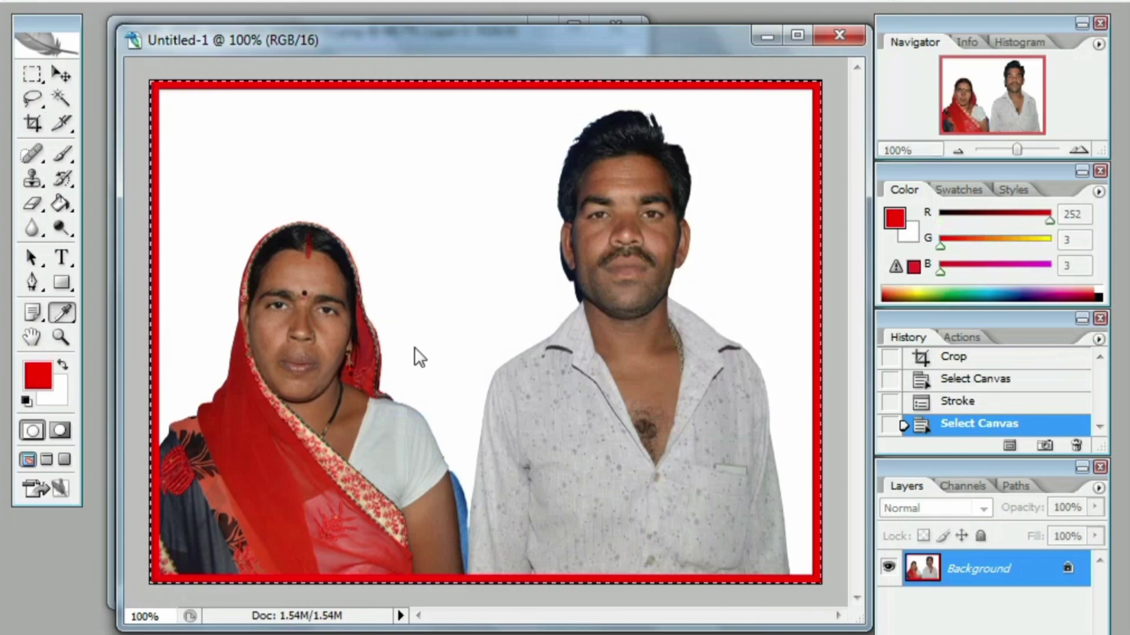
Step: Brighten the photo with Levels, setting the white input point to 198
key(ctrl+l)
drag(542, 234, 523, 236)
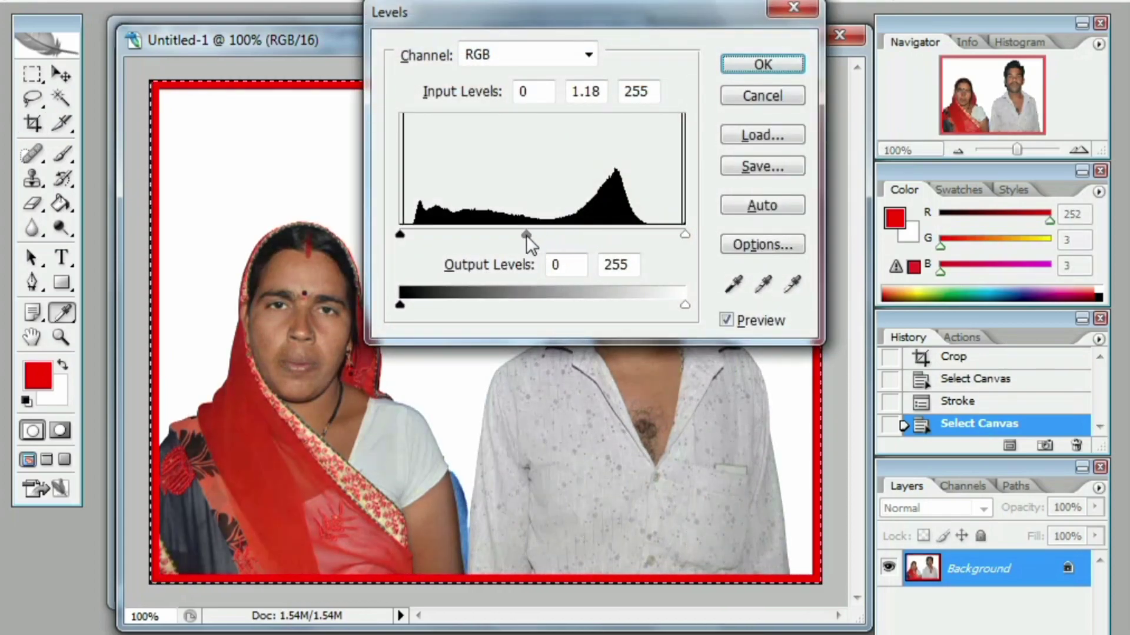
drag(685, 235, 621, 235)
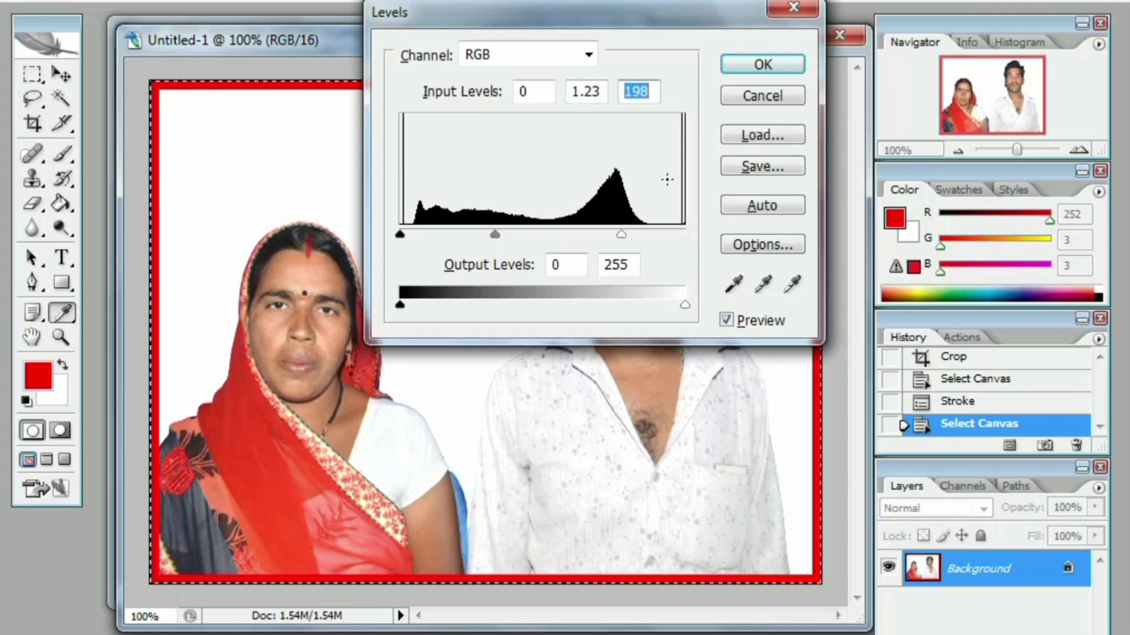
click(761, 64)
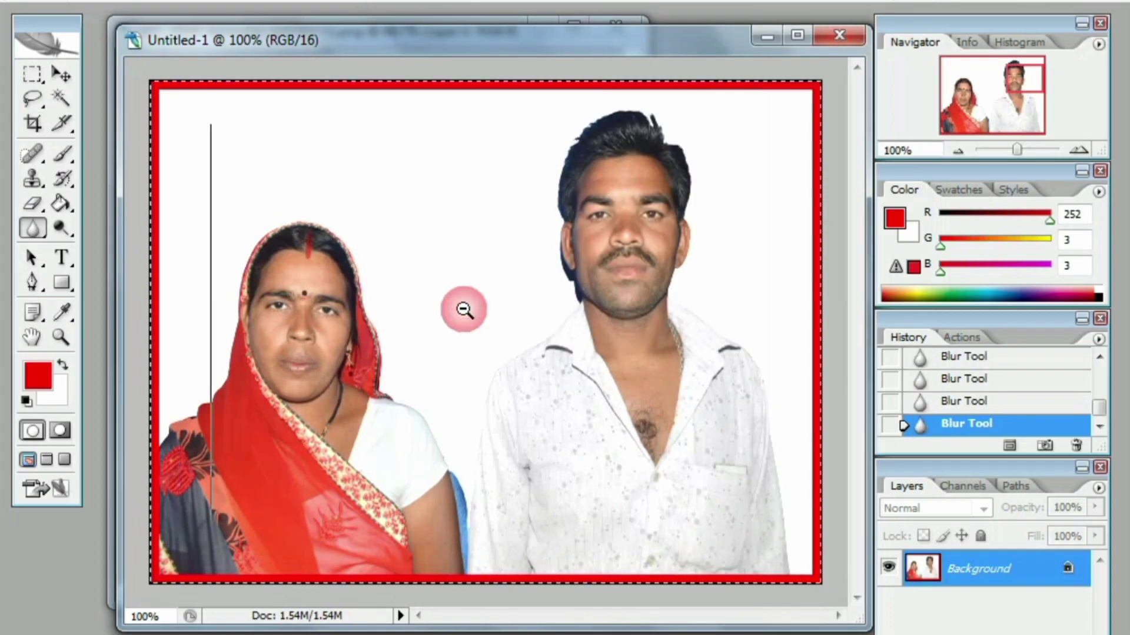
alt+click(461, 307)
click(34, 74)
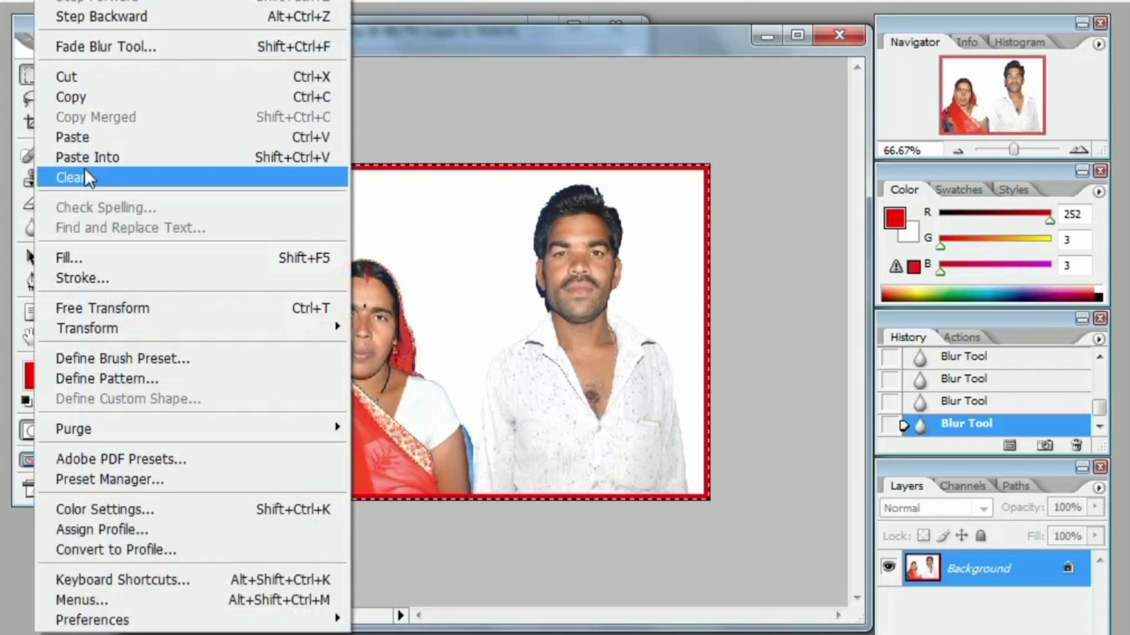
Step: Select the entire bordered couple photo and define it as a pattern named Pattern 4
click(105, 376)
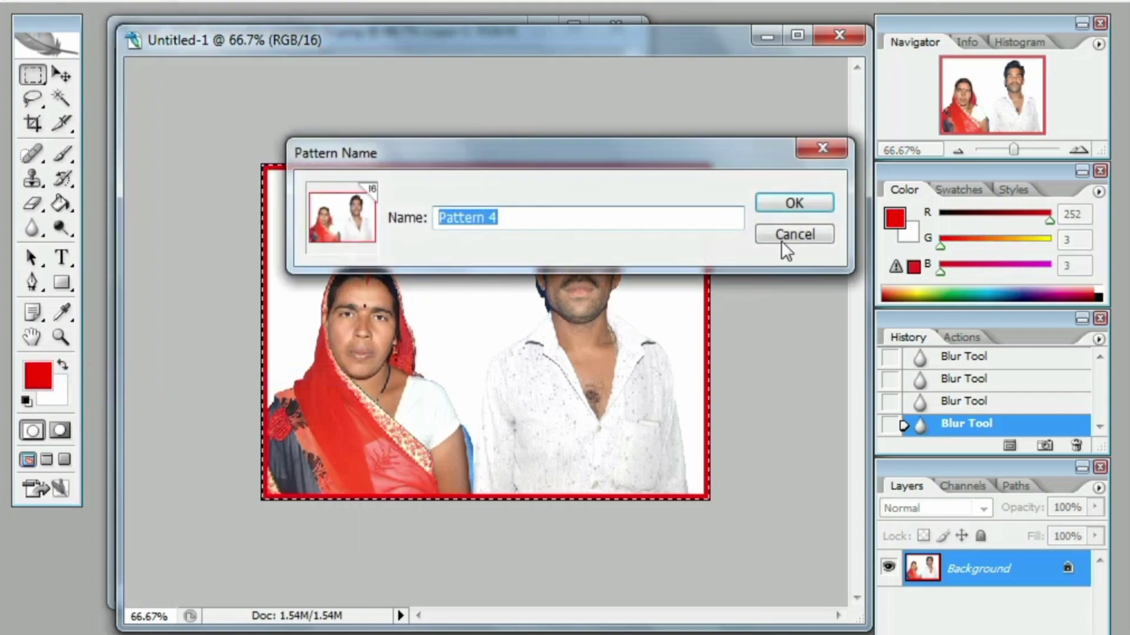
click(789, 230)
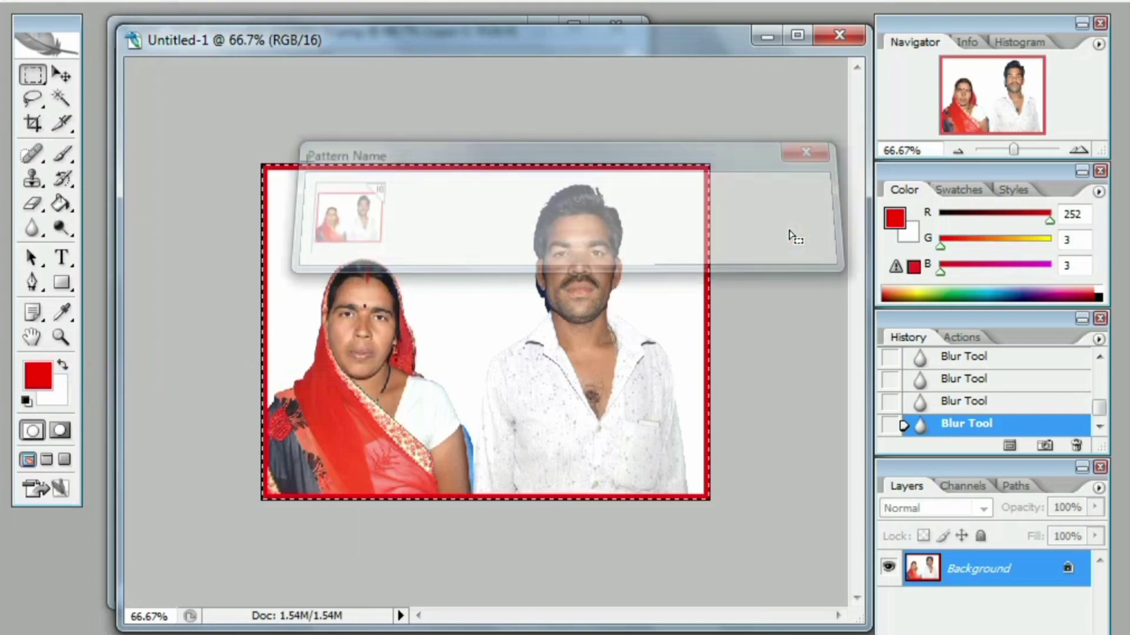
key(ctrl+d)
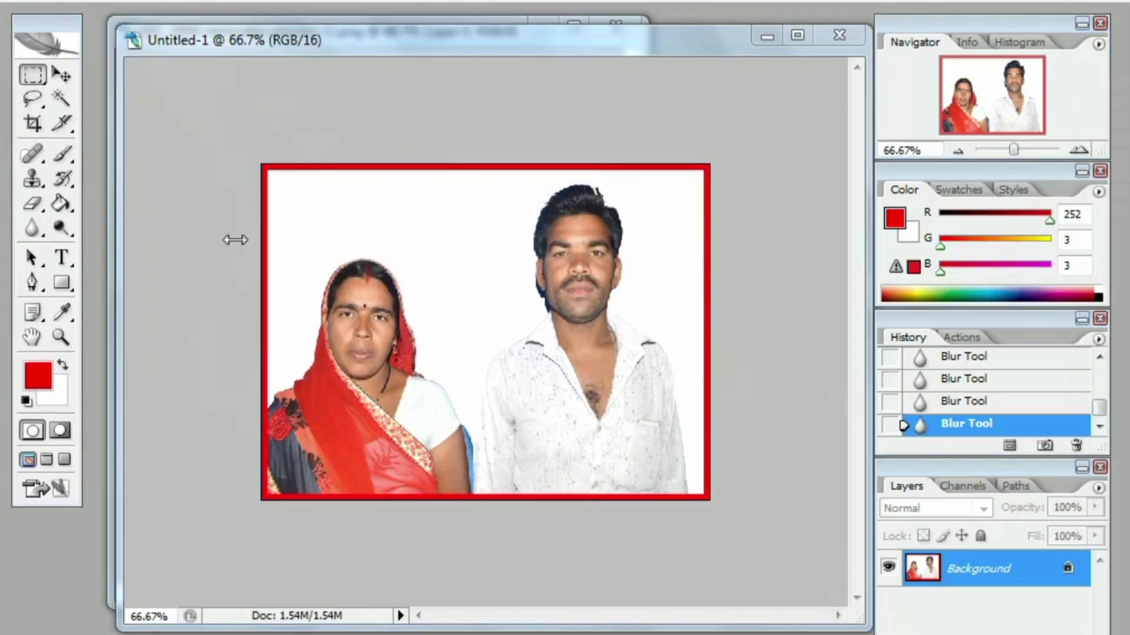
key(ctrl+a)
key(alt+e)
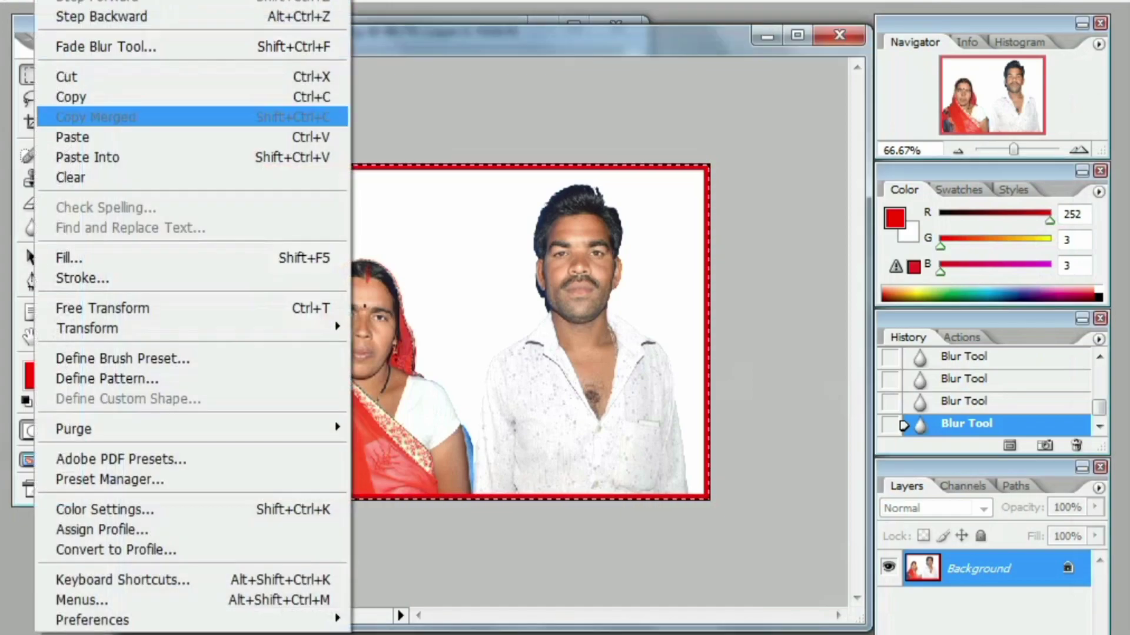
click(112, 379)
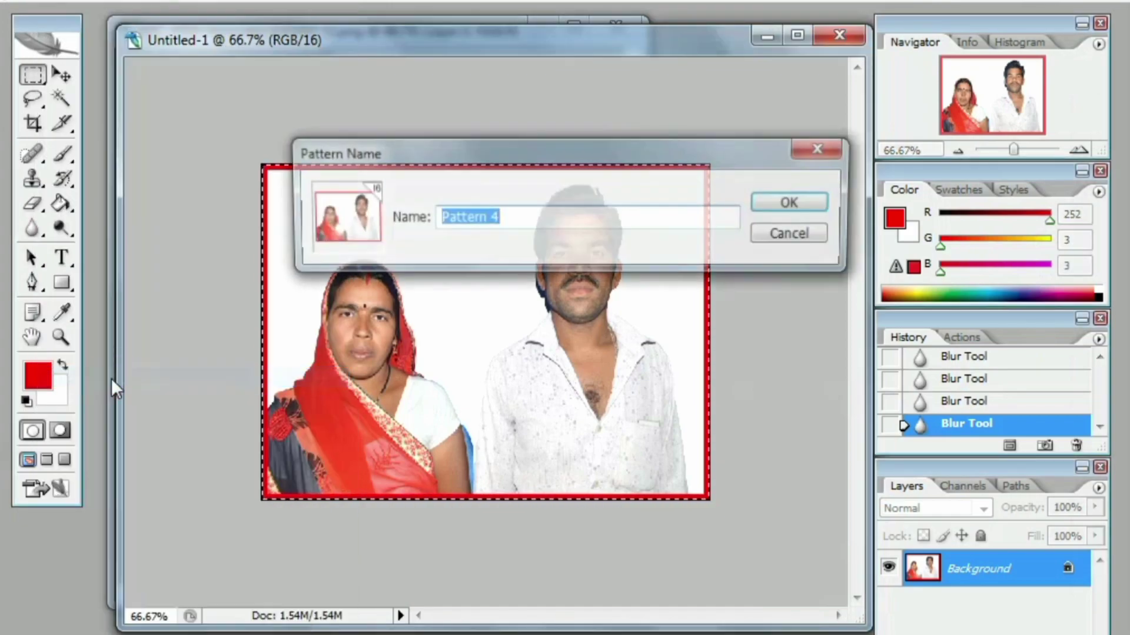
click(777, 204)
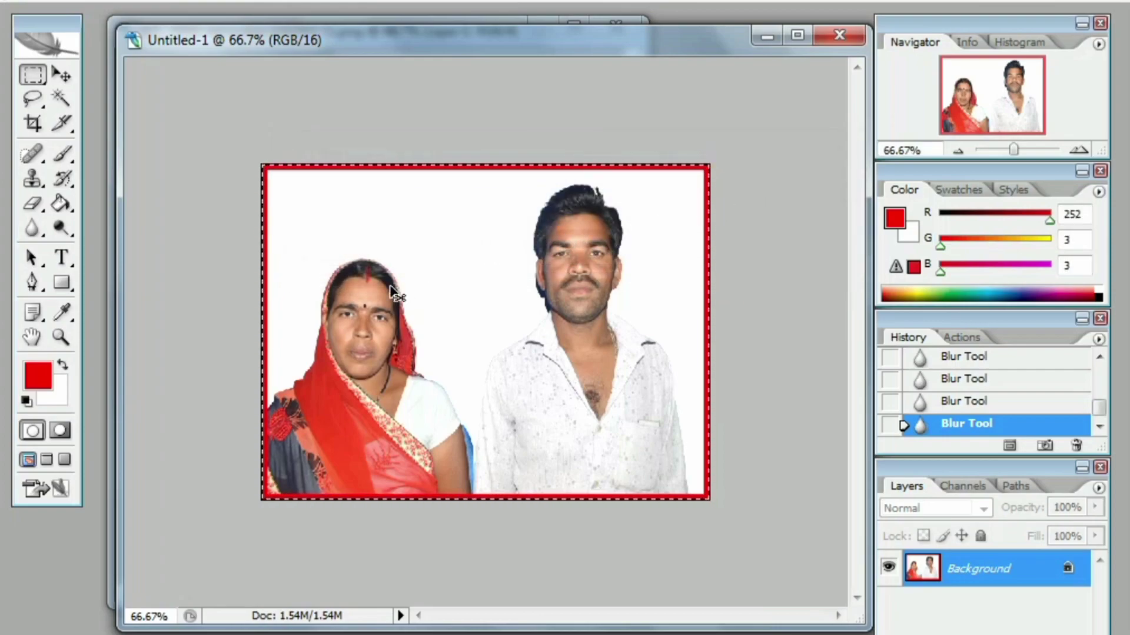
key(ctrl+n)
Step: Create a new 4 x 6 inch, 16-bit document from the preset
click(488, 153)
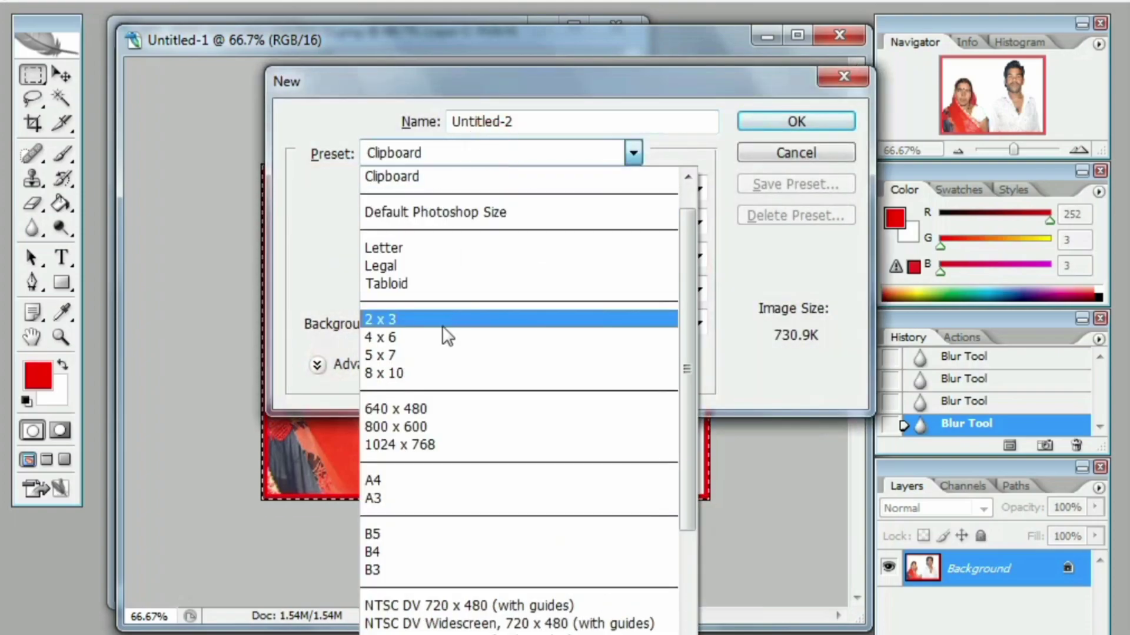
click(451, 333)
click(661, 296)
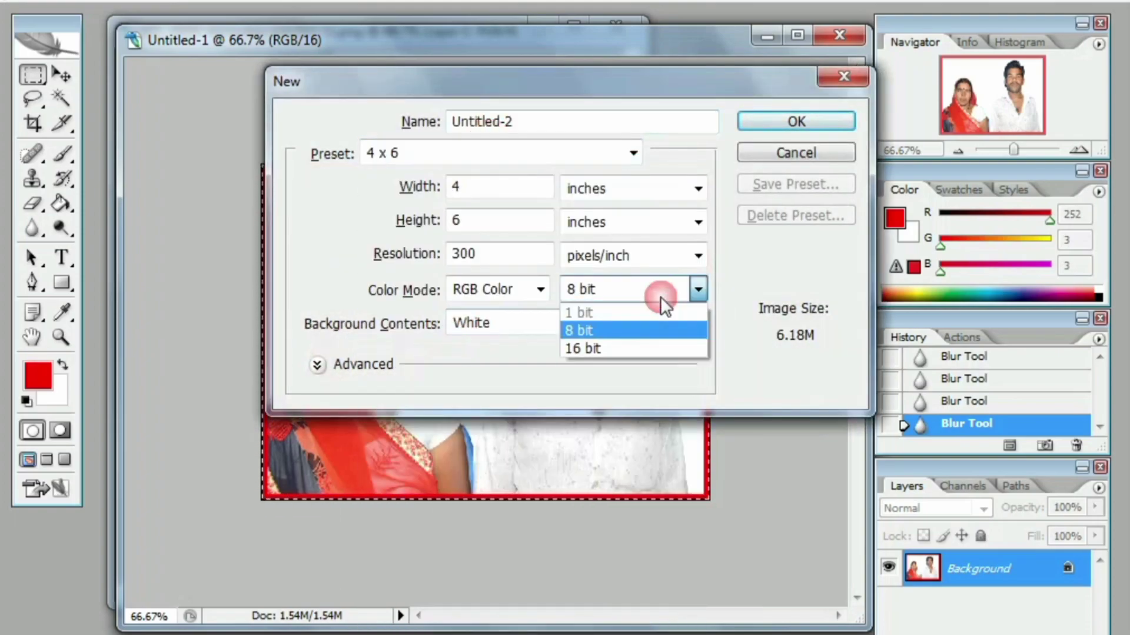
click(610, 345)
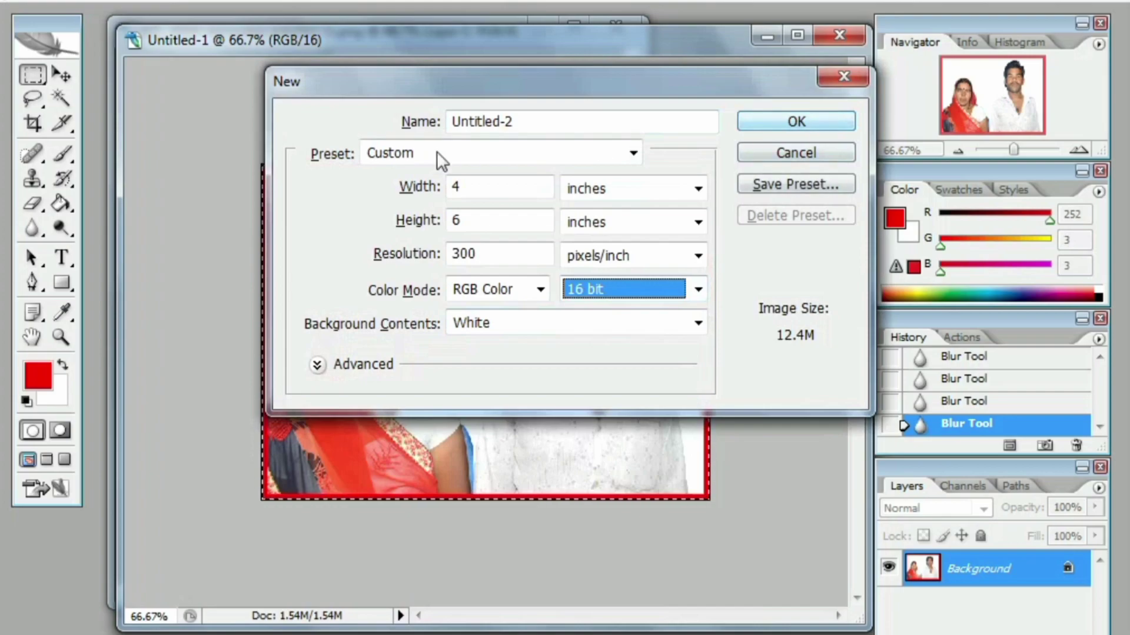
click(789, 128)
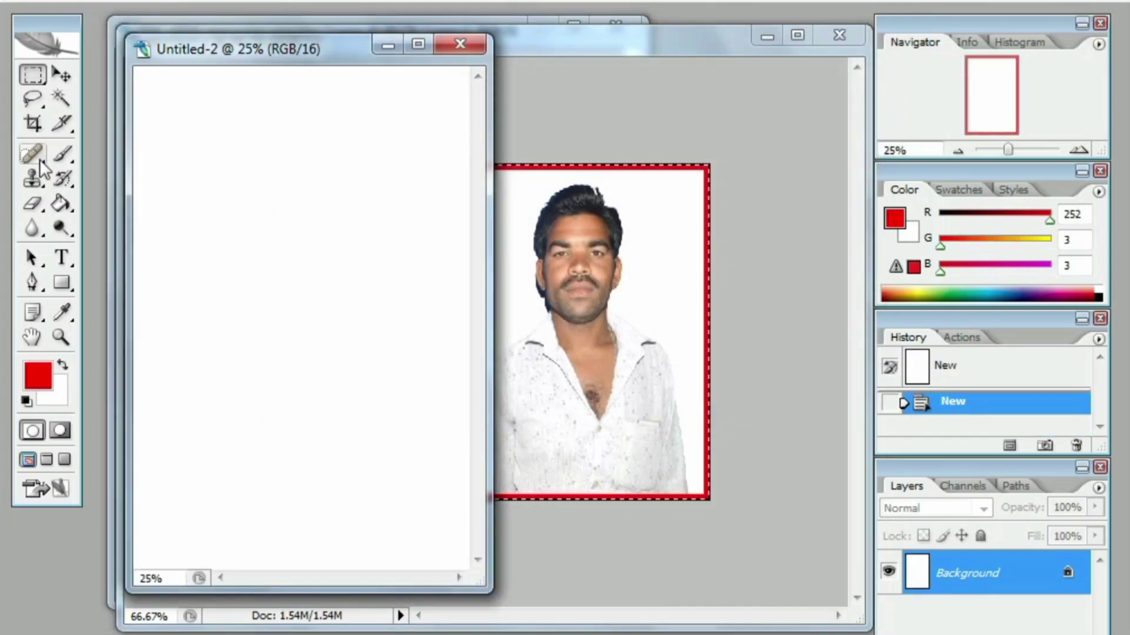
Step: Paint Bucket-fill the new sheet with the couple photo pattern, tiling eight copies
click(61, 204)
click(176, 5)
click(152, 23)
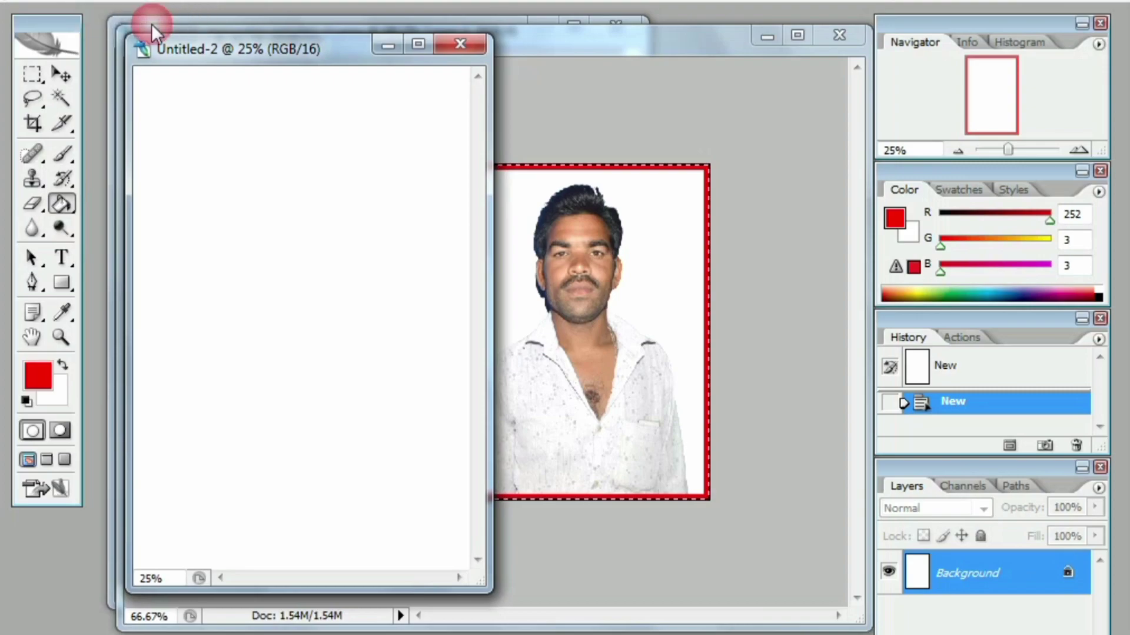
scroll(303, 137, down, 1)
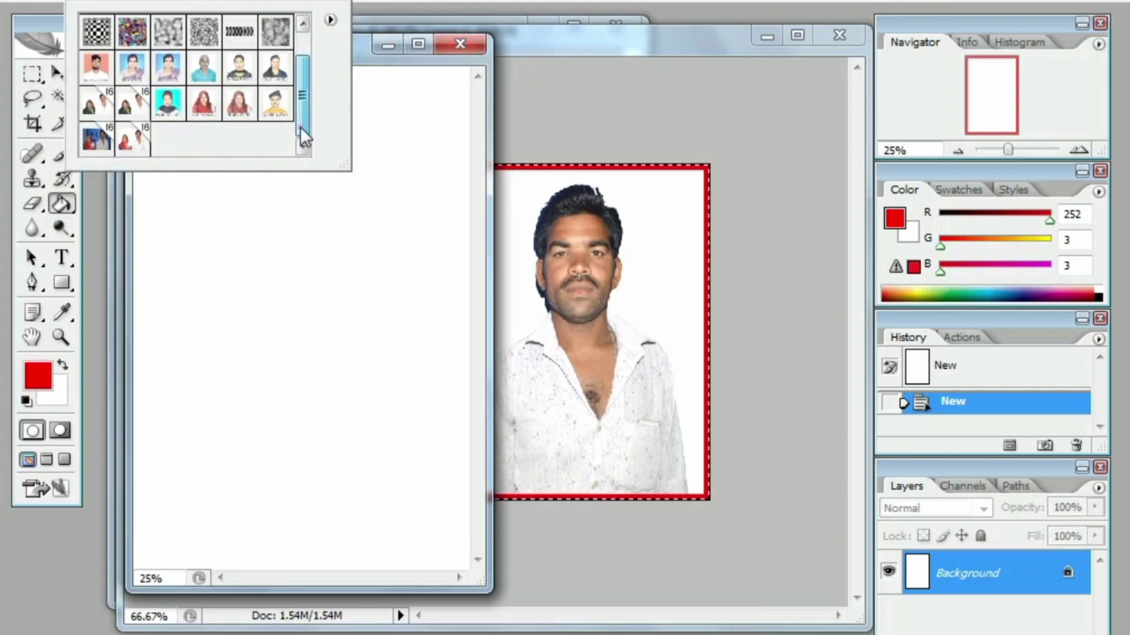
click(133, 141)
click(290, 245)
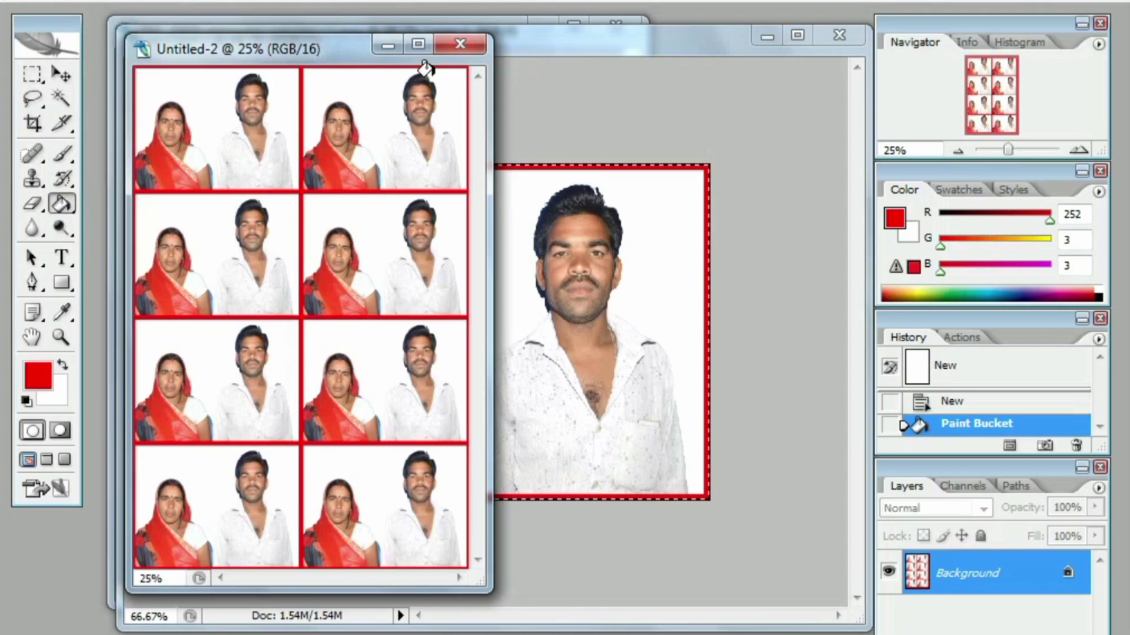
click(418, 44)
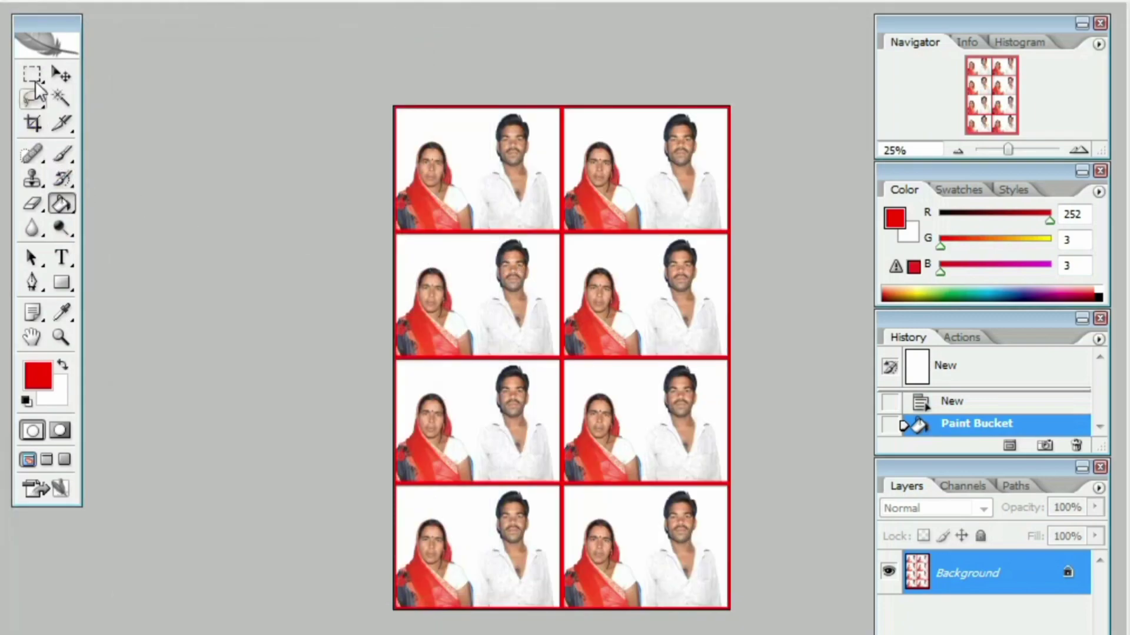
click(33, 74)
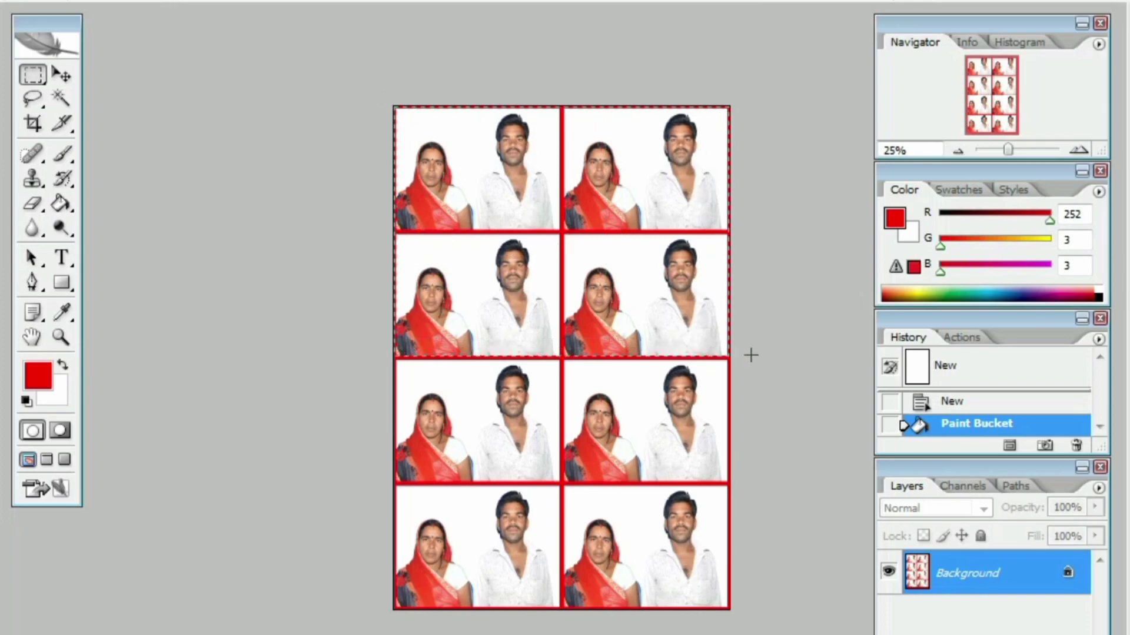
Step: Discard the partial marquee selection and select the whole tiled sheet with Ctrl+A
drag(734, 349, 742, 358)
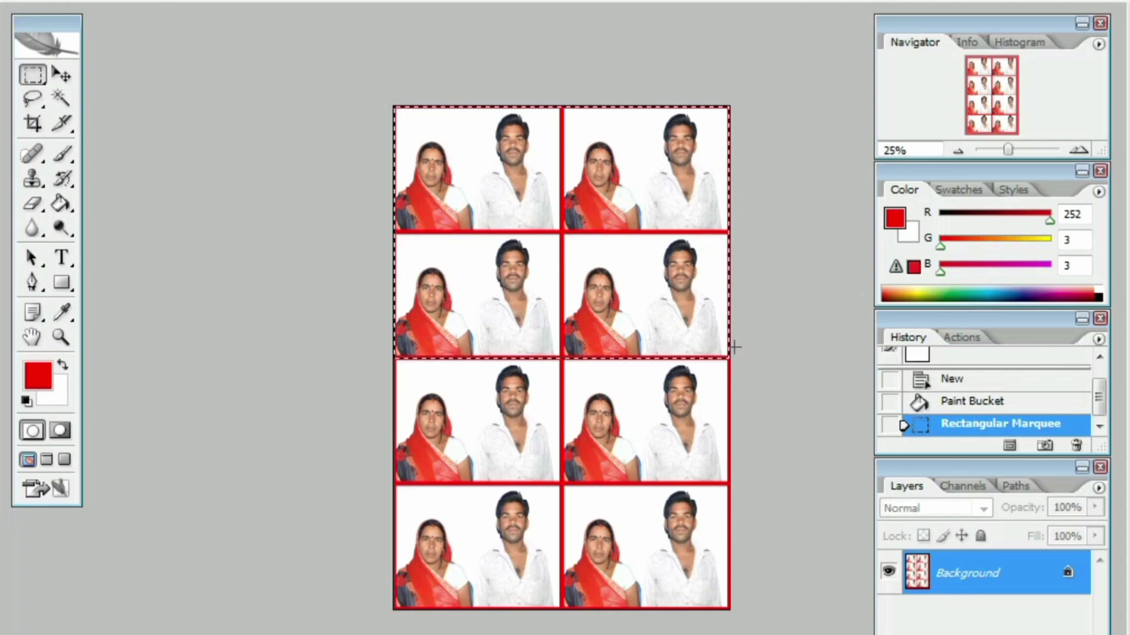
click(469, 372)
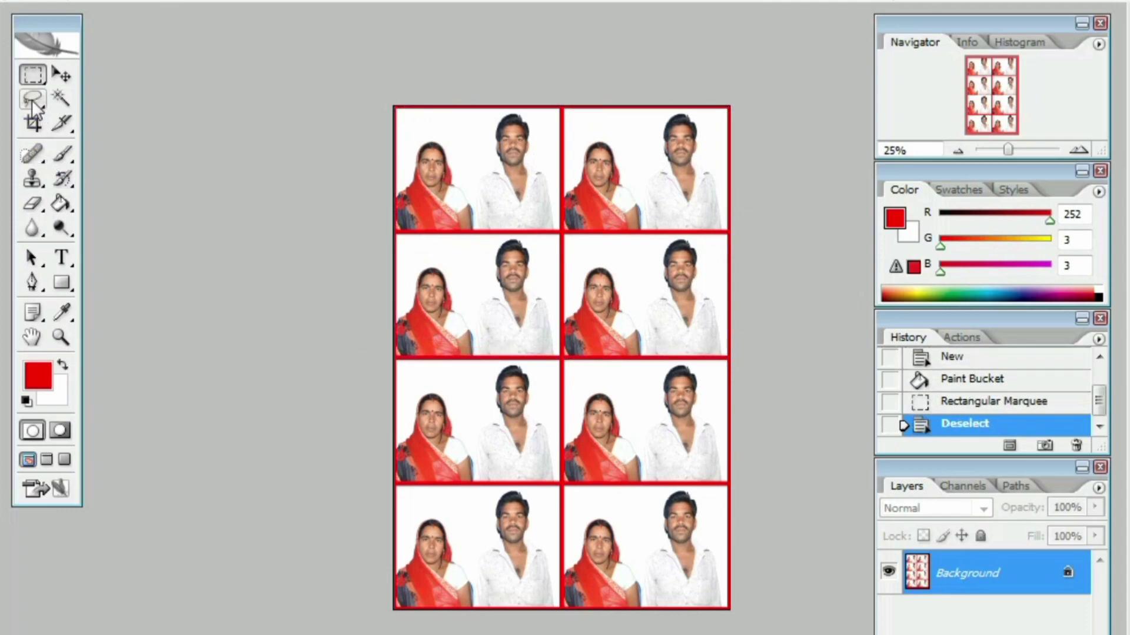
click(34, 124)
click(33, 77)
key(ctrl+a)
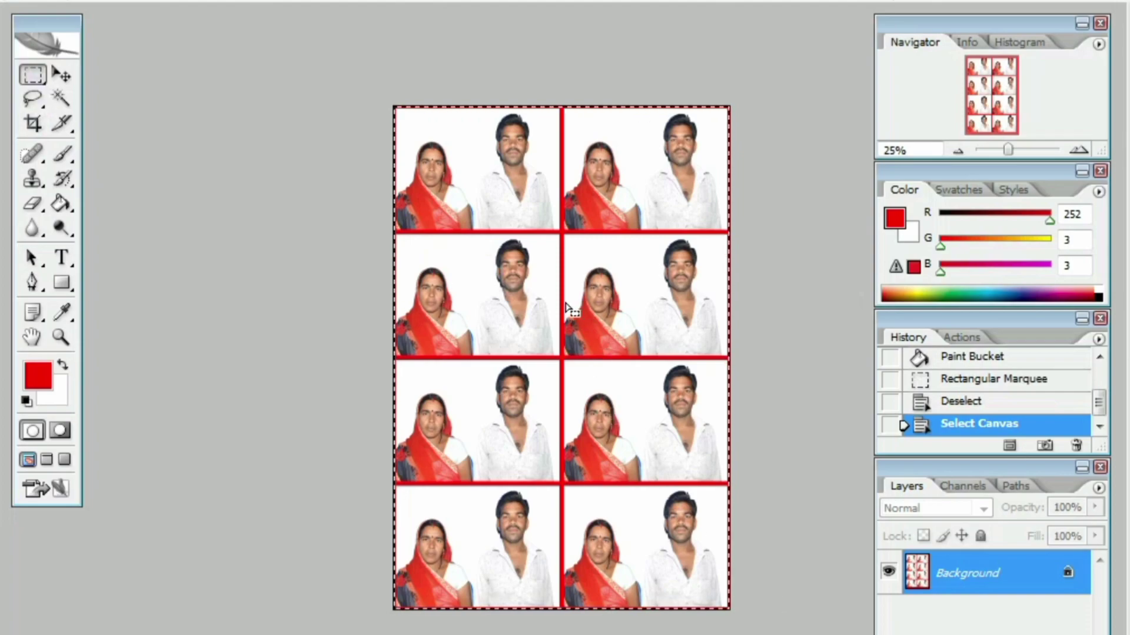
Step: Print with Preview using Scale to Fit Media, then open the EPSON L3110 Series properties
click(33, 2)
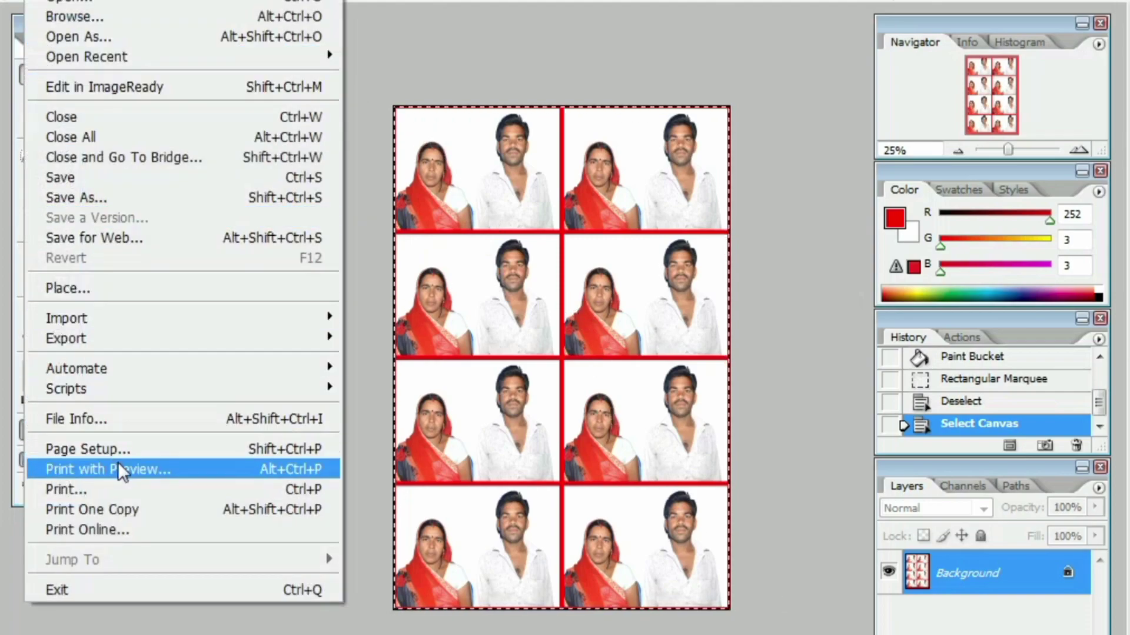
click(119, 462)
click(711, 120)
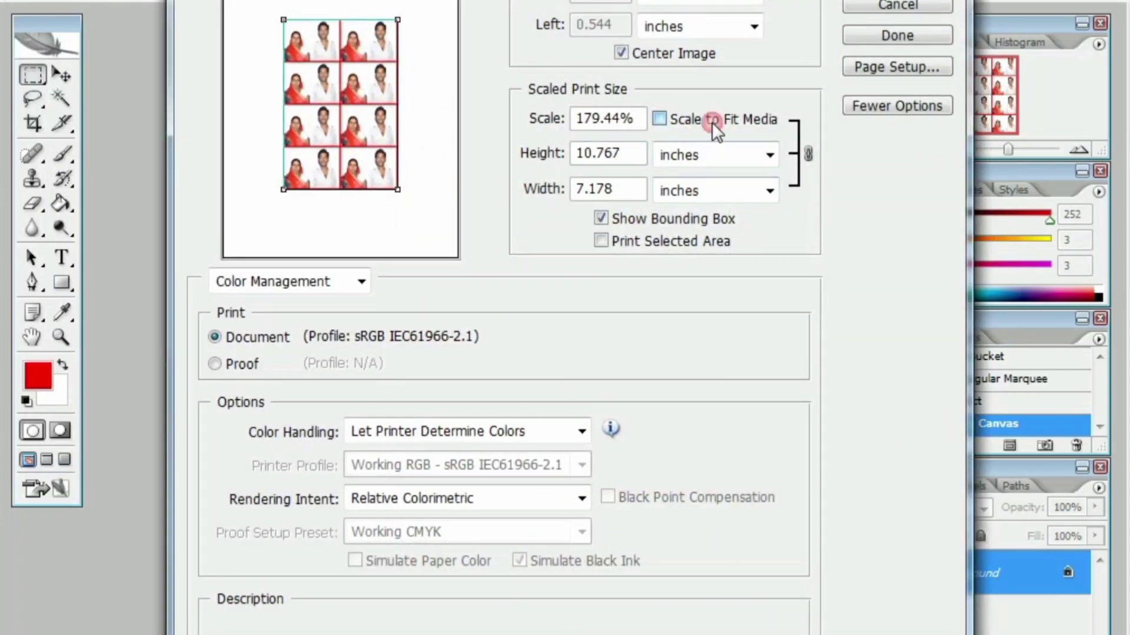
key(Return)
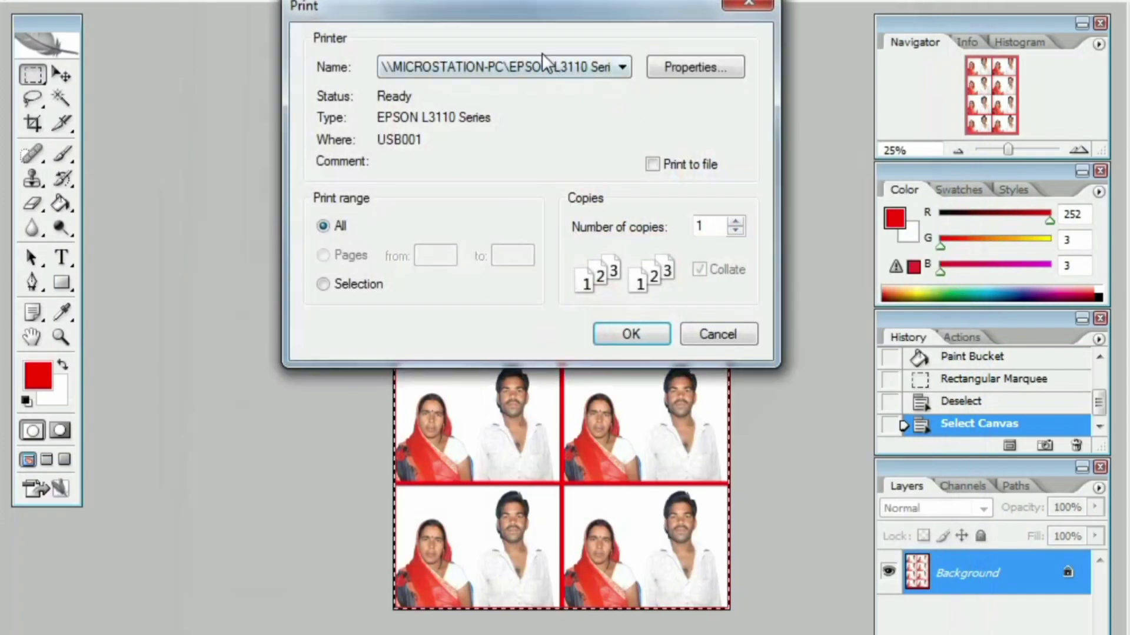
click(706, 65)
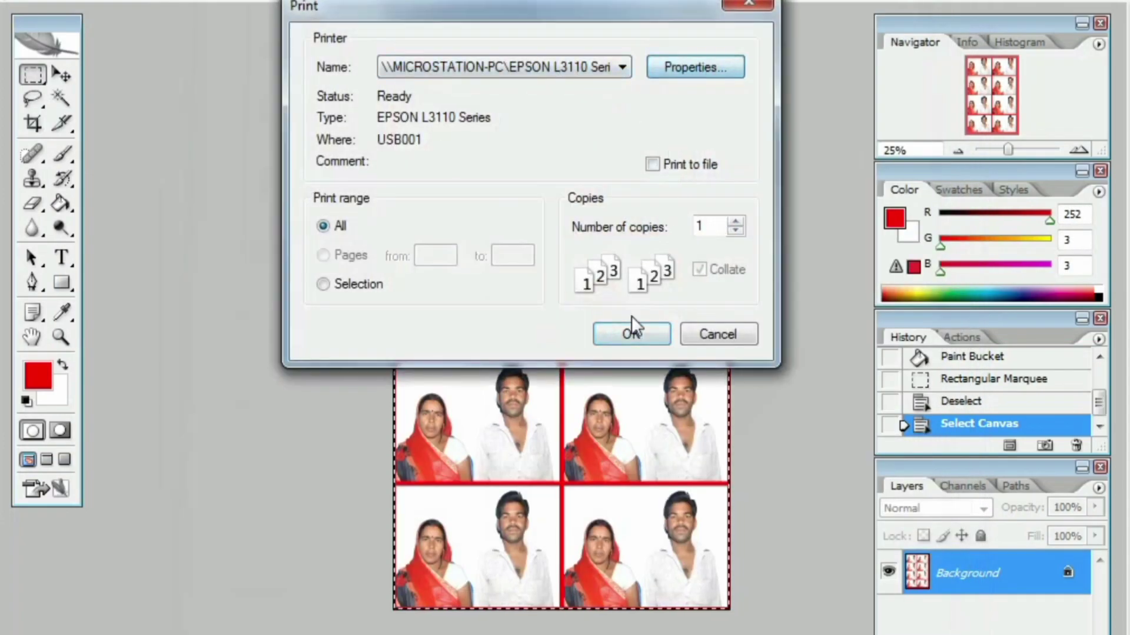